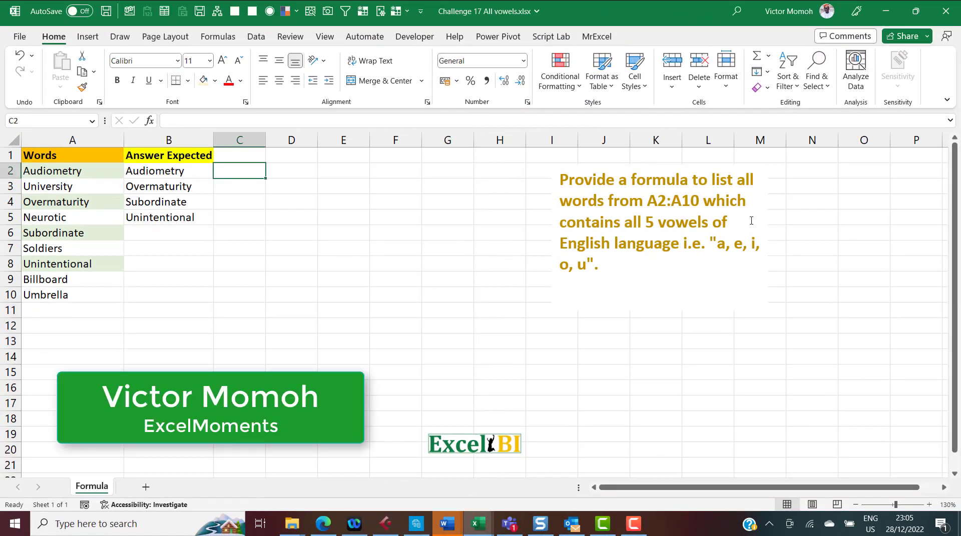
Move the challenge text box beside the table and examine the words in A2:A10 and the expected answers in B2:B5.
click(755, 217)
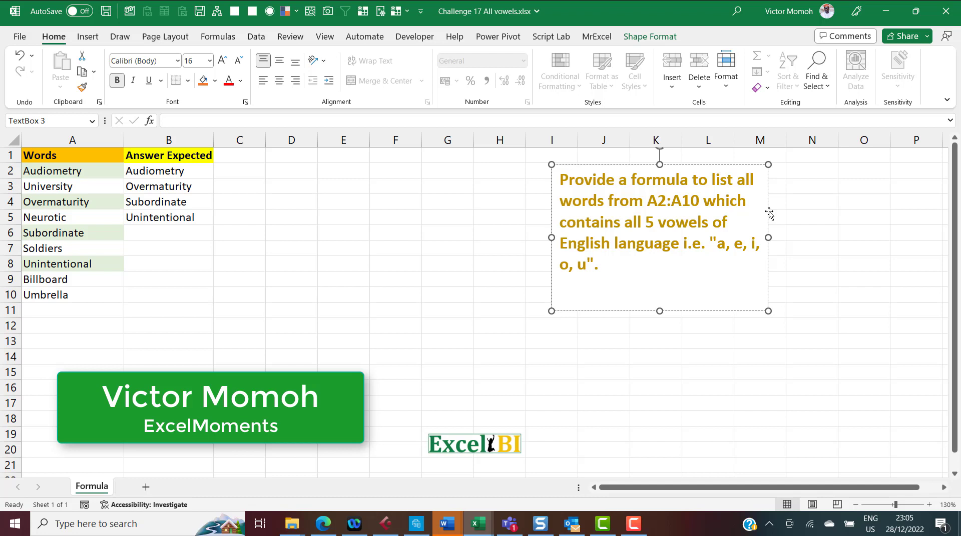
drag(769, 213, 501, 204)
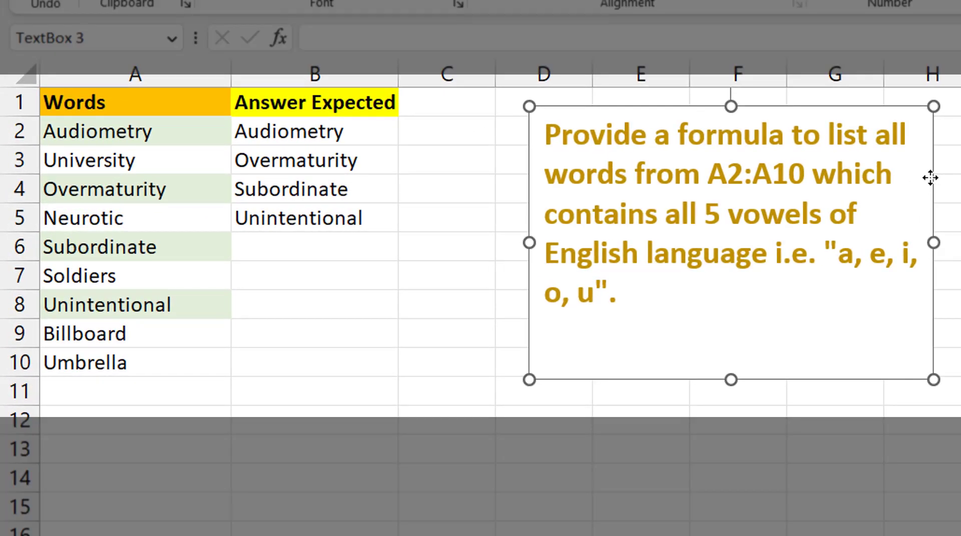
click(146, 131)
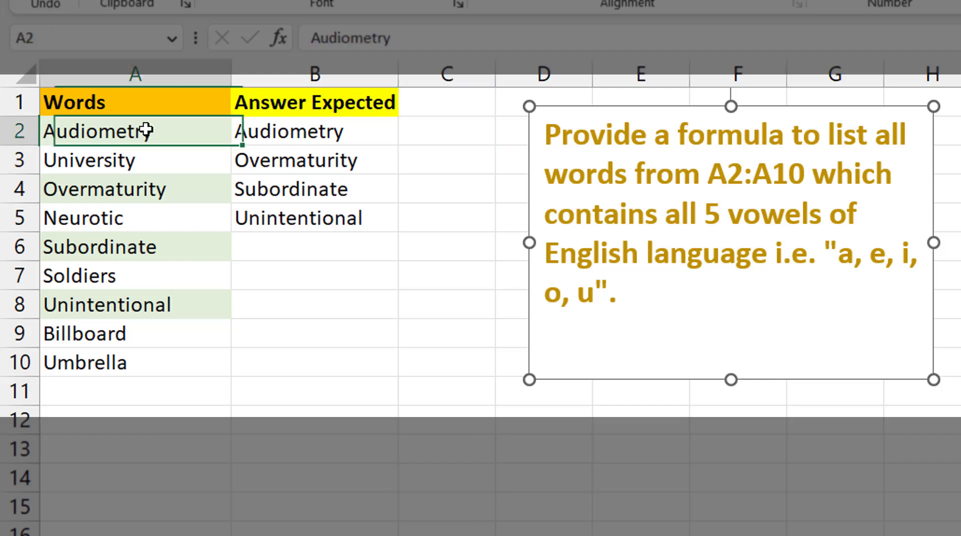
drag(139, 129, 160, 357)
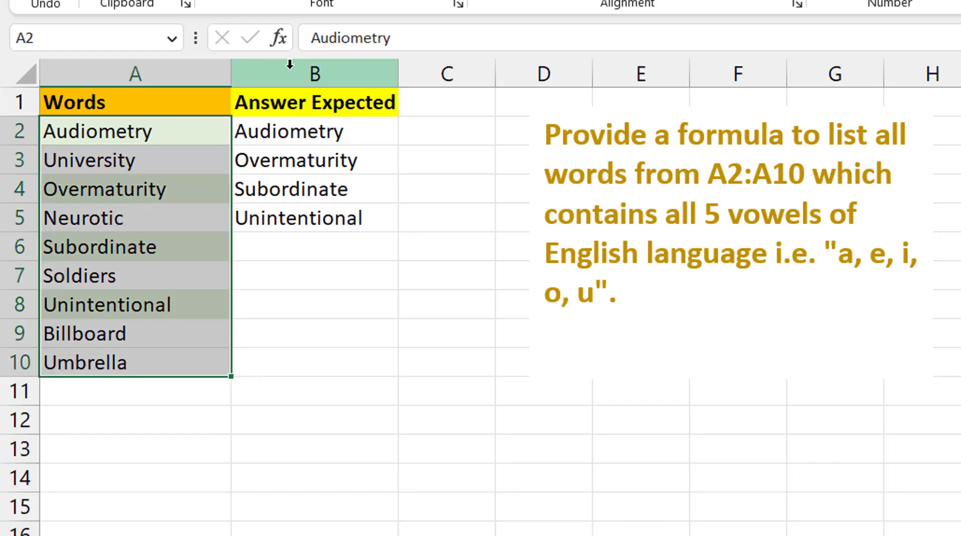
drag(329, 133, 339, 213)
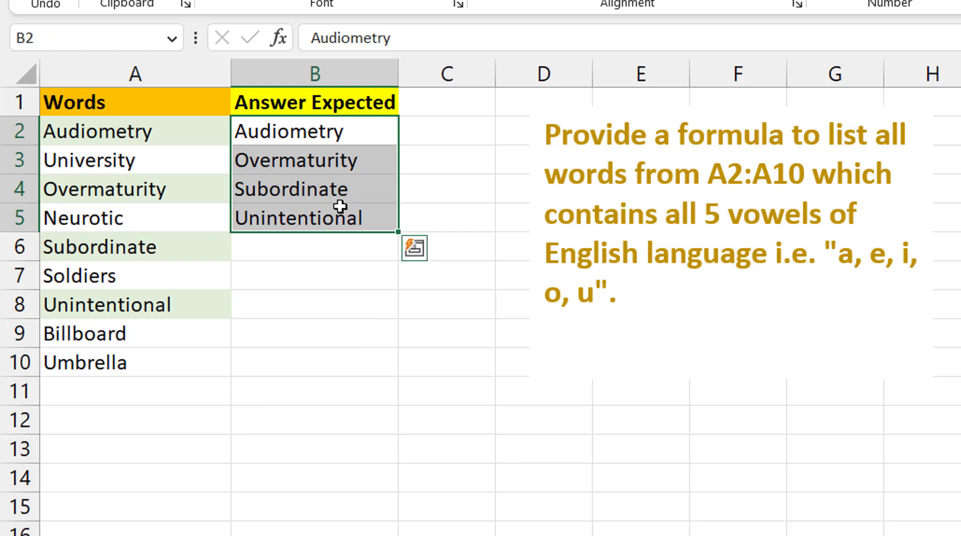
click(133, 132)
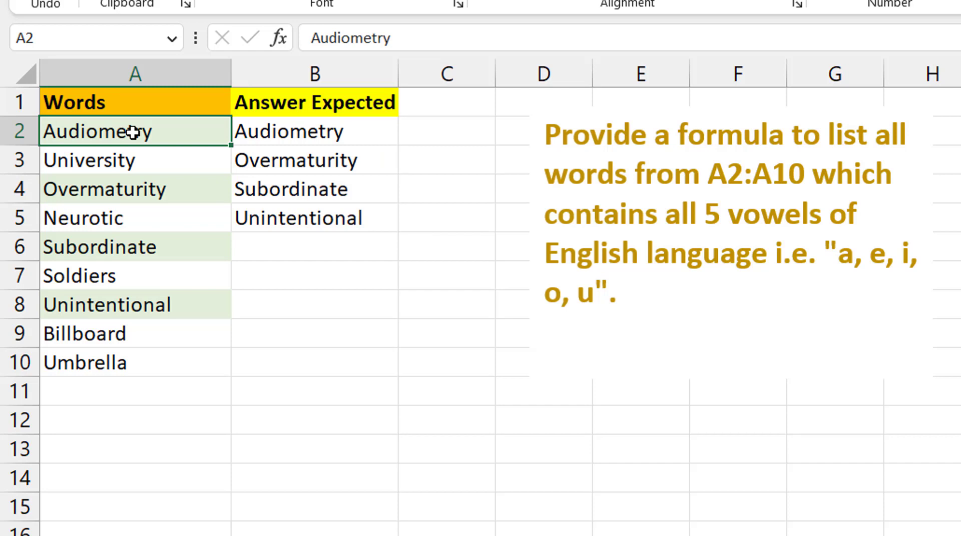
Move the challenge text box away from columns D to H to clear space beside the expected answers.
click(931, 161)
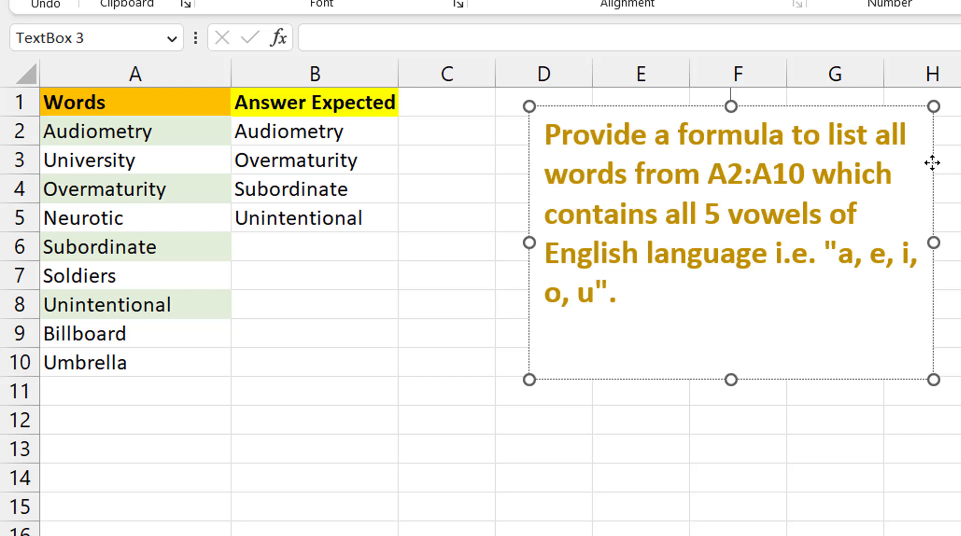
drag(932, 161, 960, 220)
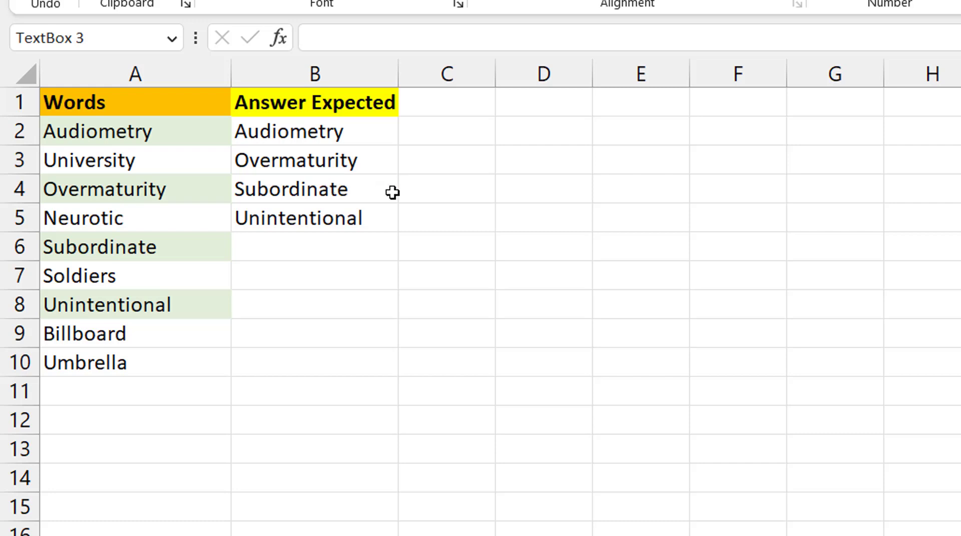
Enter =SEARCH({"a","e","i","o","u"},A2:A10) in C2 to locate each vowel in every word.
click(464, 133)
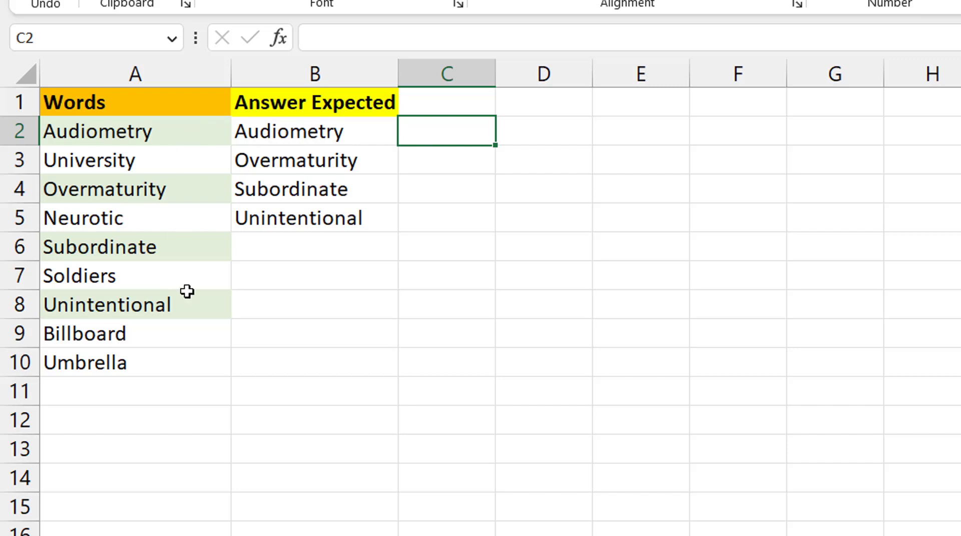
text(=searc)
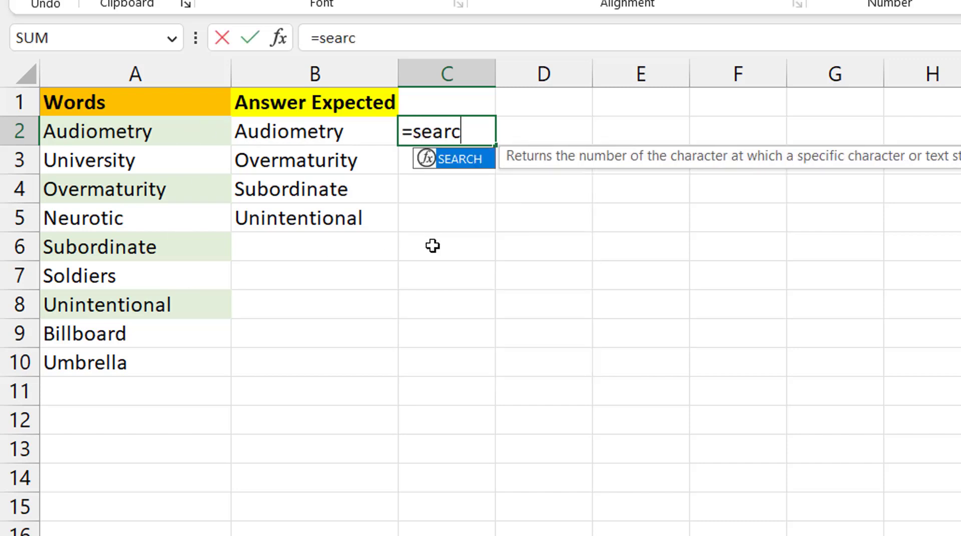
key(Tab)
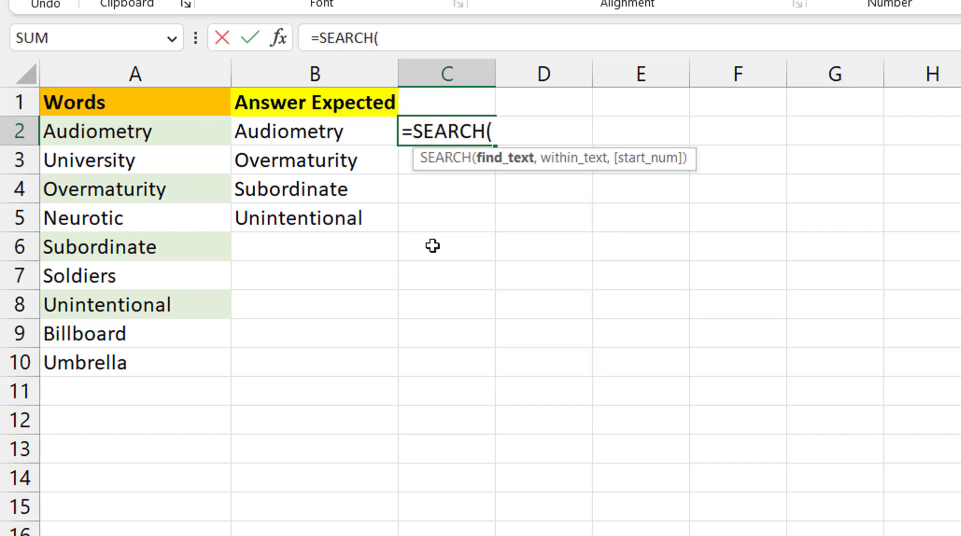
text({"a","e)
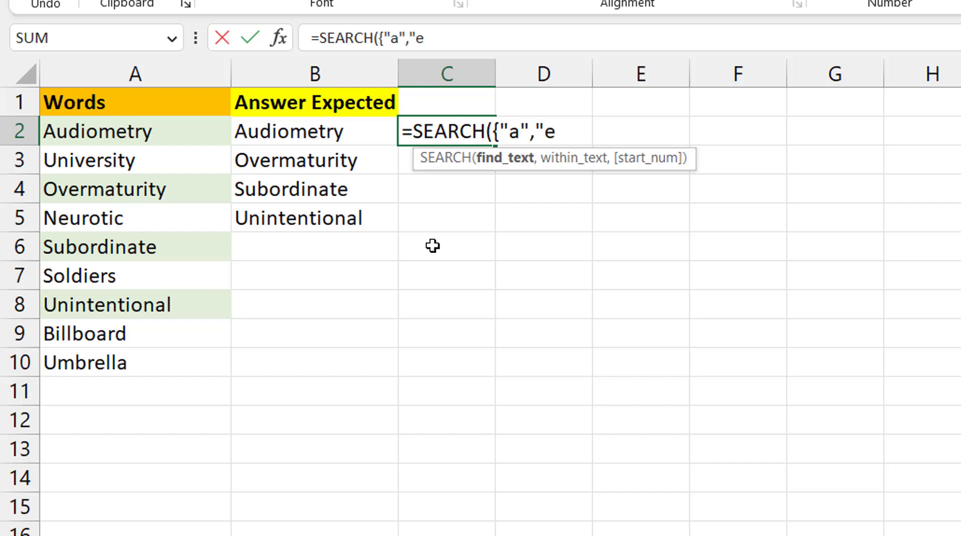
text(","i","o")
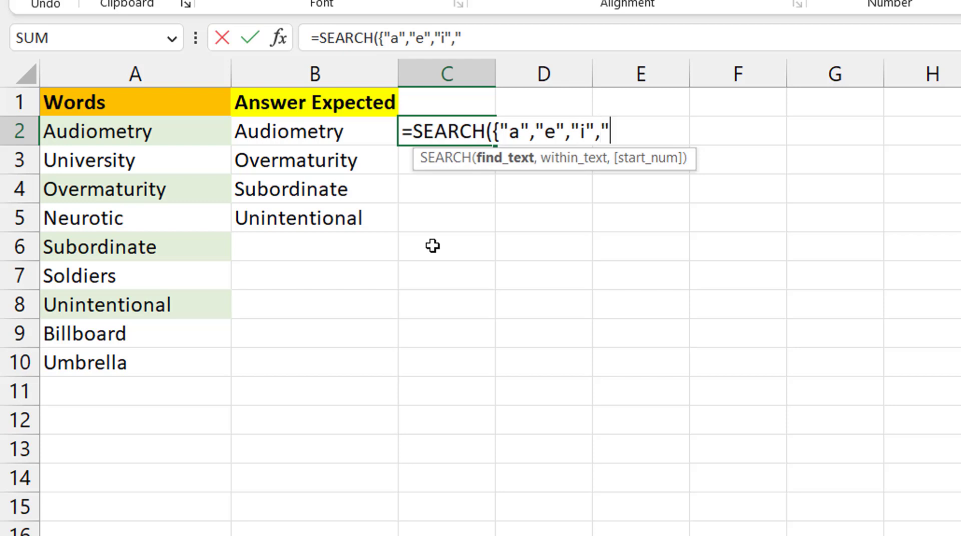
text(,"u")
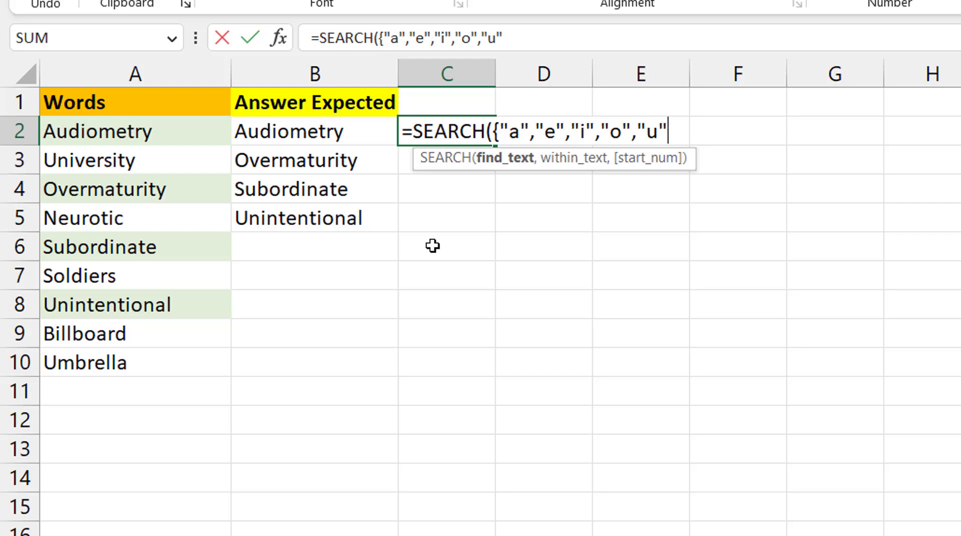
text(},)
key(Left)
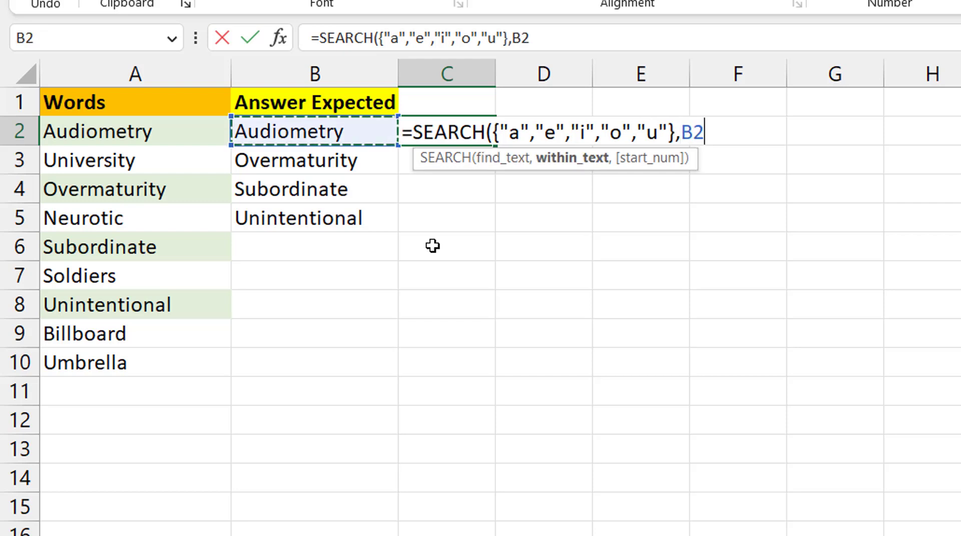
key(Left)
key(ctrl+shift+Down)
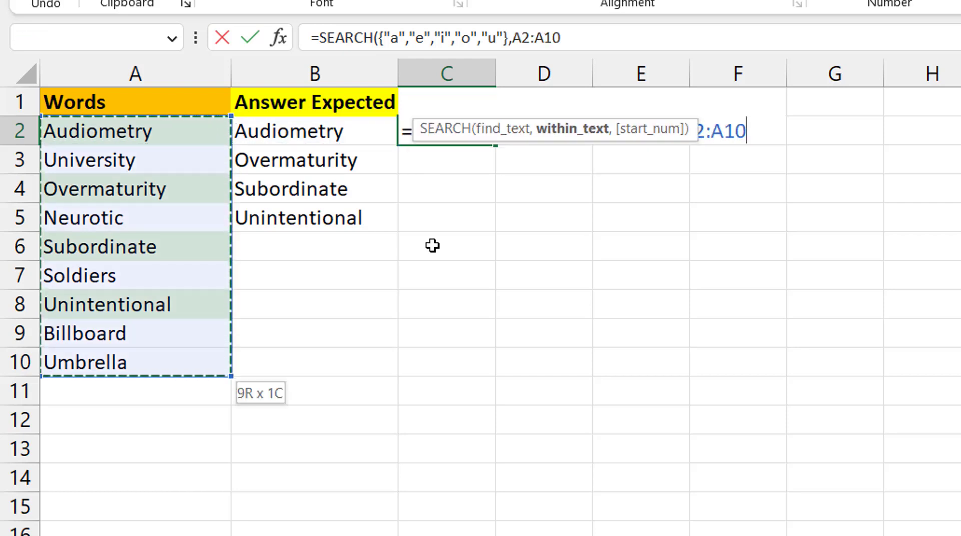
text())
key(Return)
key(Up)
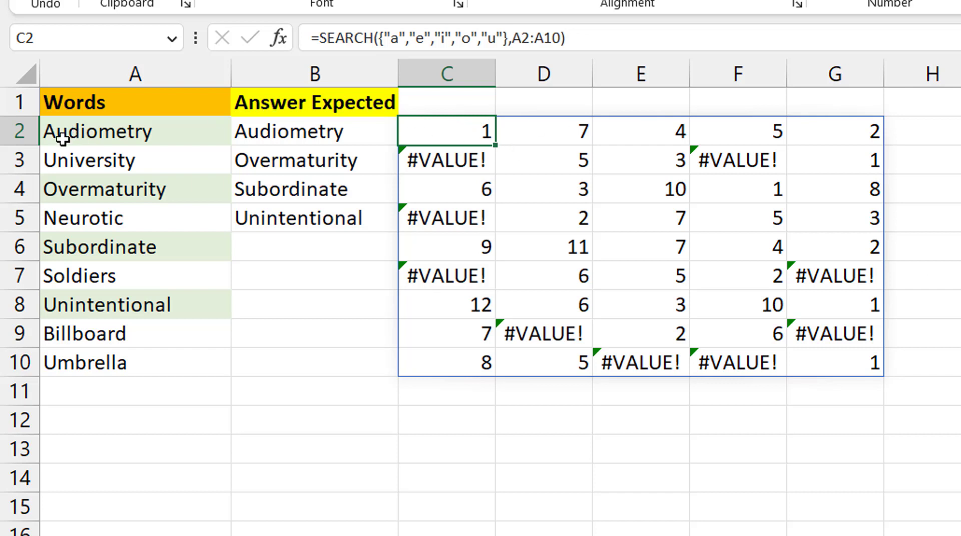
Label the vowel columns a, e, i, o and u in C1:G1.
click(116, 362)
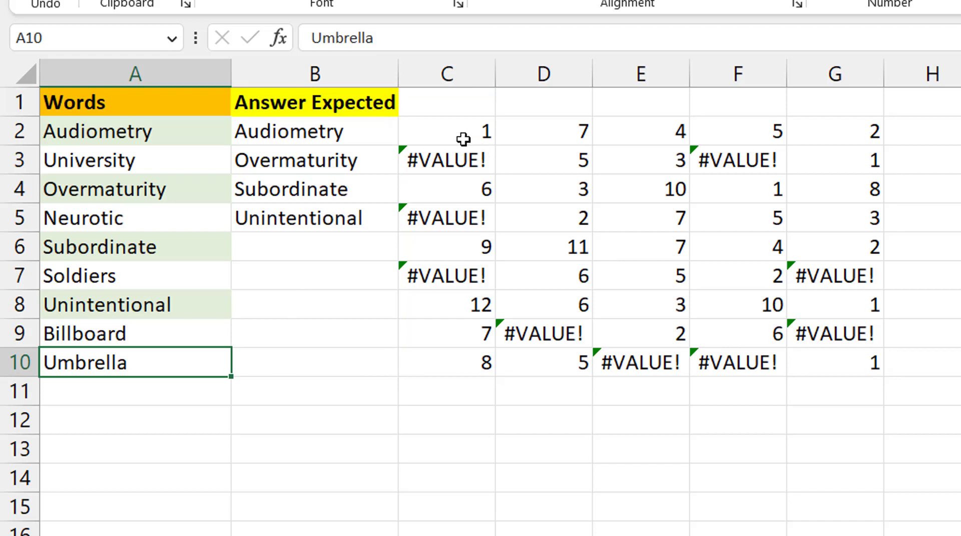
click(465, 128)
double_click(468, 103)
text(a)
key(Tab)
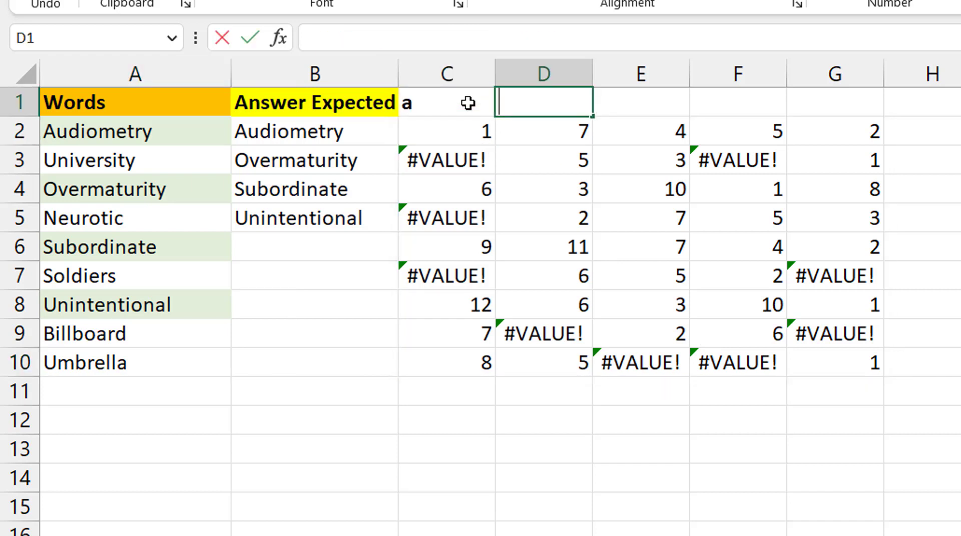
text(e)
key(Tab)
text(i)
key(Tab)
text(o)
key(Tab)
text(u)
key(Left)
key(Left)
key(Left)
key(Left)
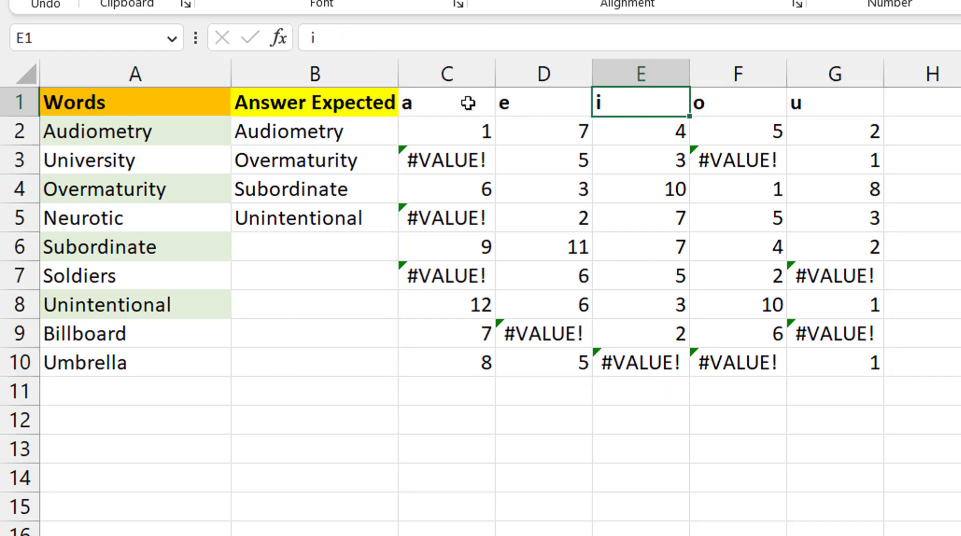
key(Down)
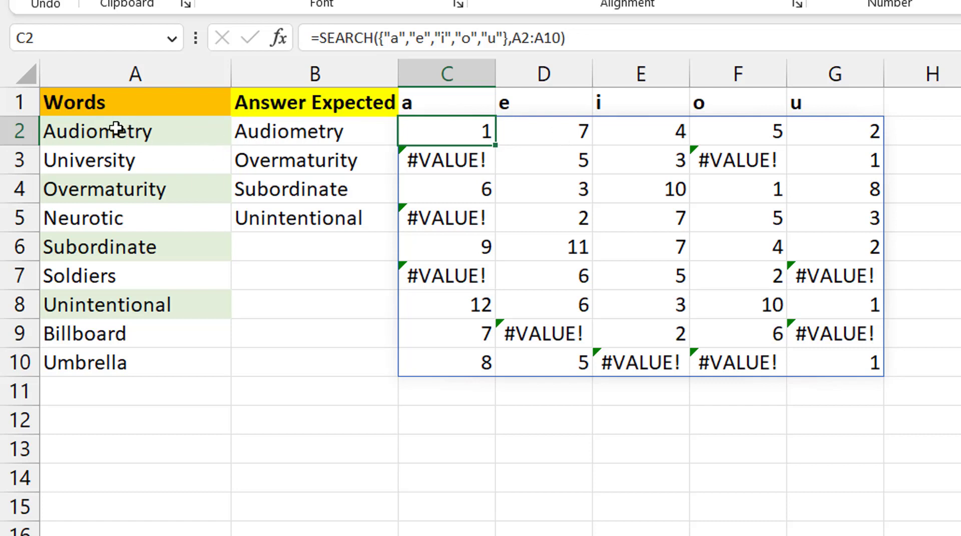
Wrap the SEARCH formula in C2 in ISNUMBER to turn the vowel positions into TRUE or FALSE.
click(647, 133)
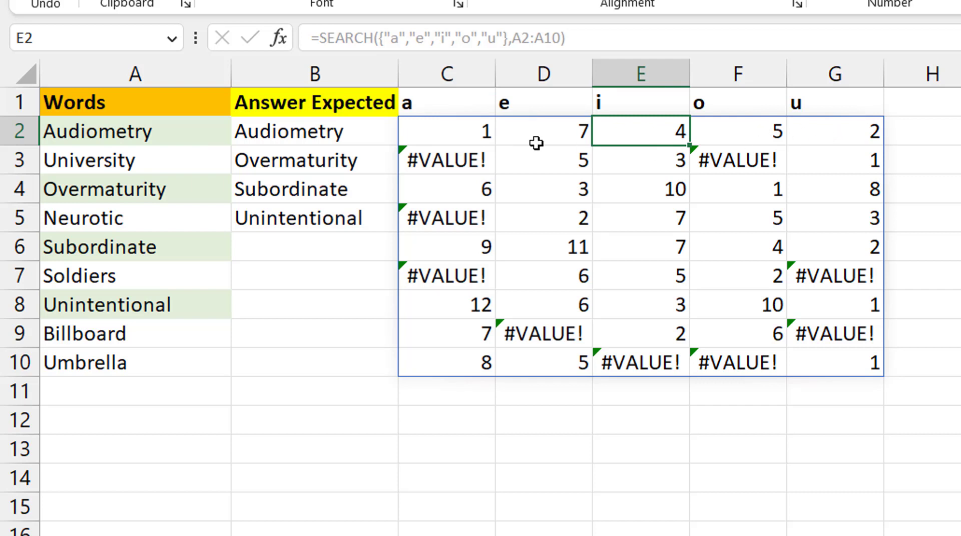
click(453, 137)
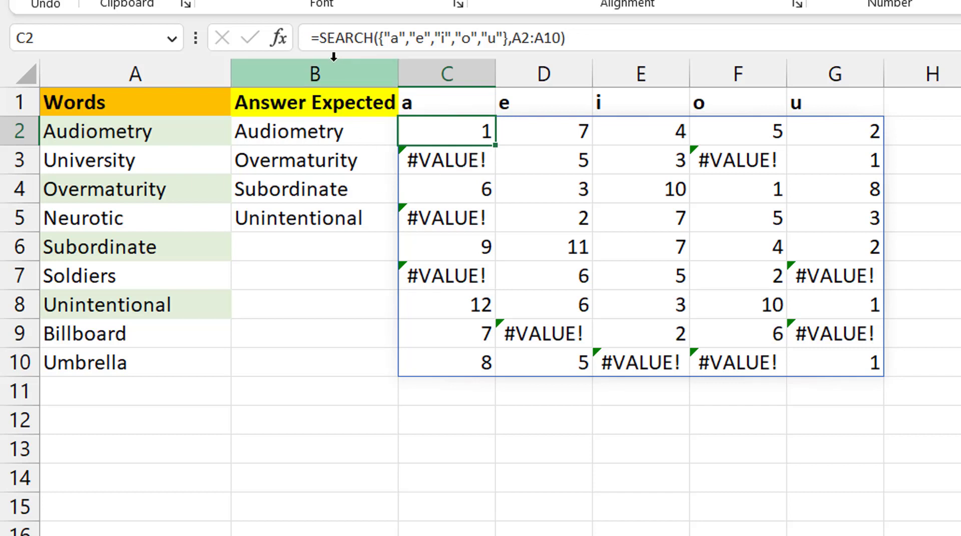
click(322, 40)
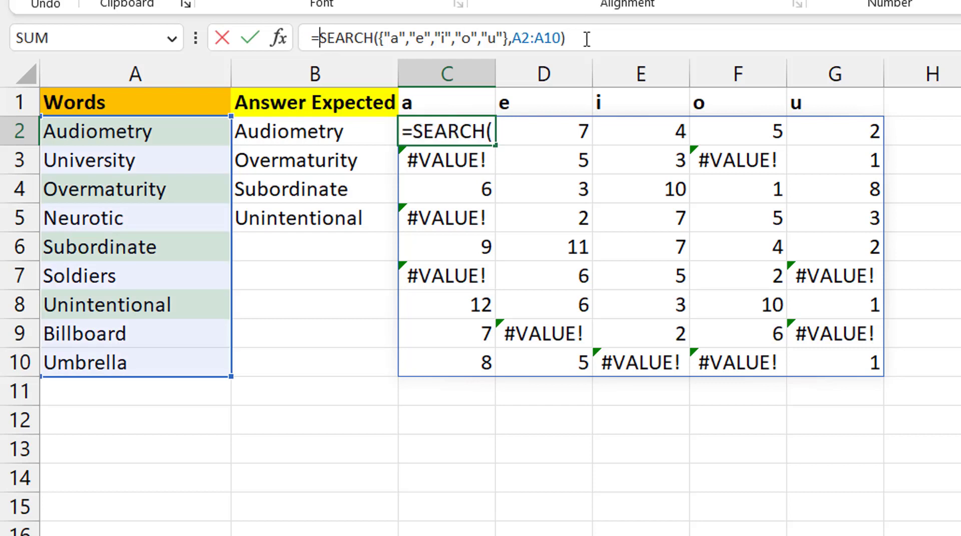
text(isnum)
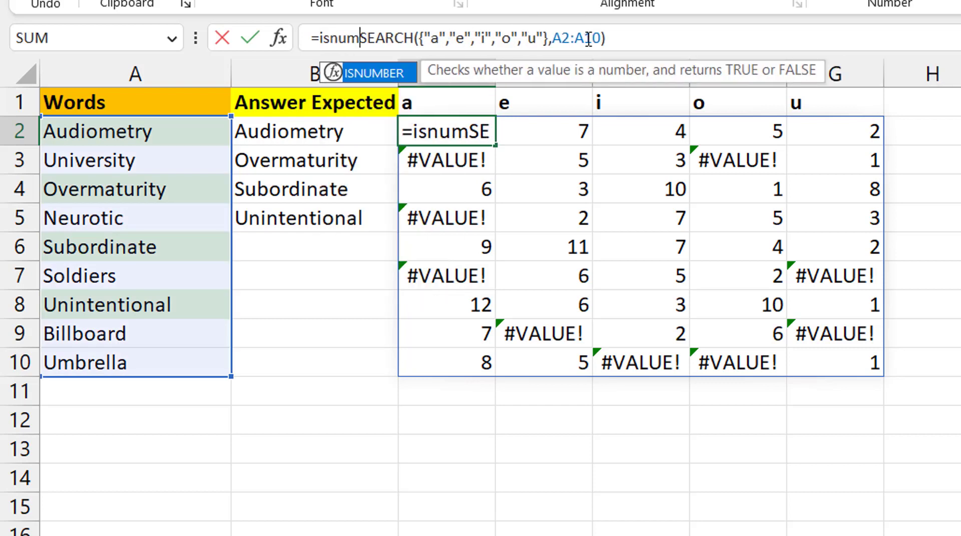
key(Tab)
click(732, 38)
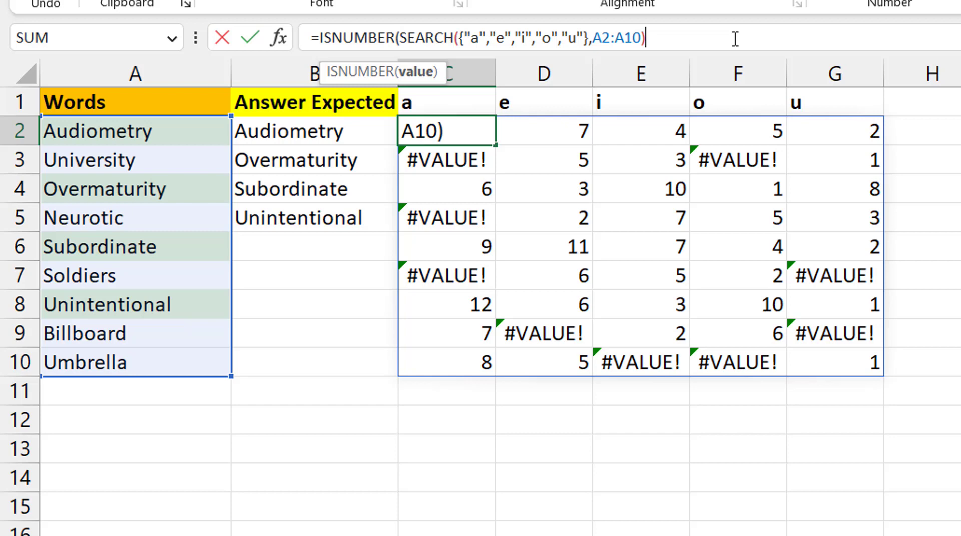
text())
key(Return)
key(Up)
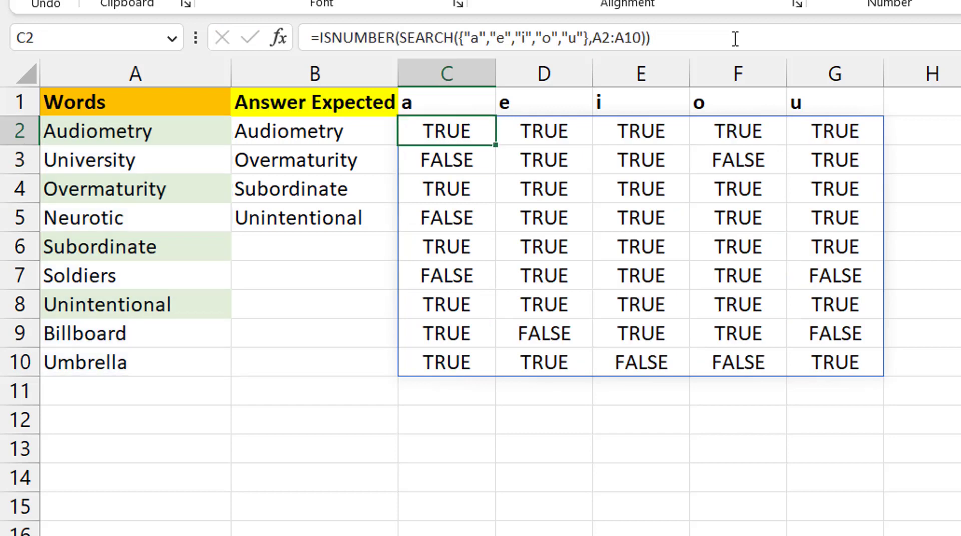
Center the vowel headers in C1:G1.
key(Up)
key(ctrl+shift+Right)
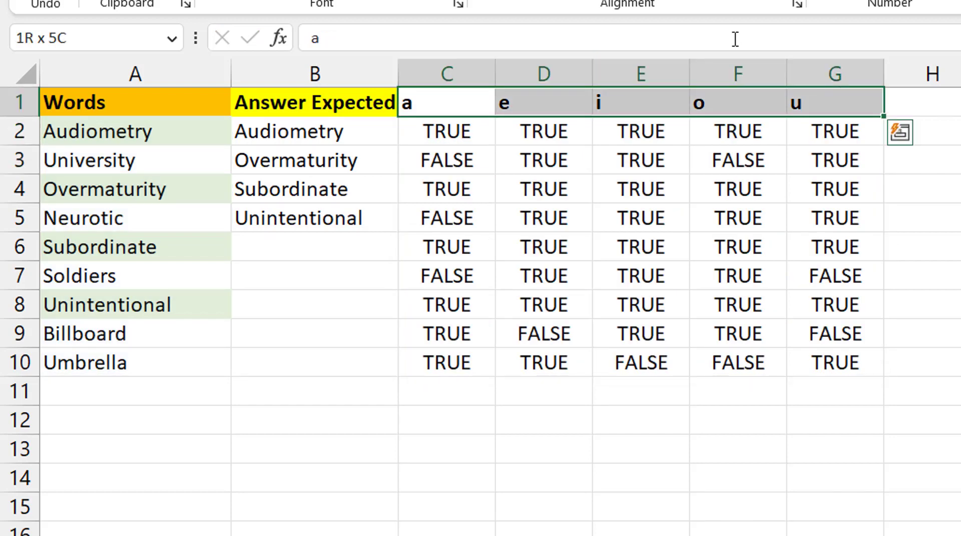
key(alt+h)
key(a)
key(c)
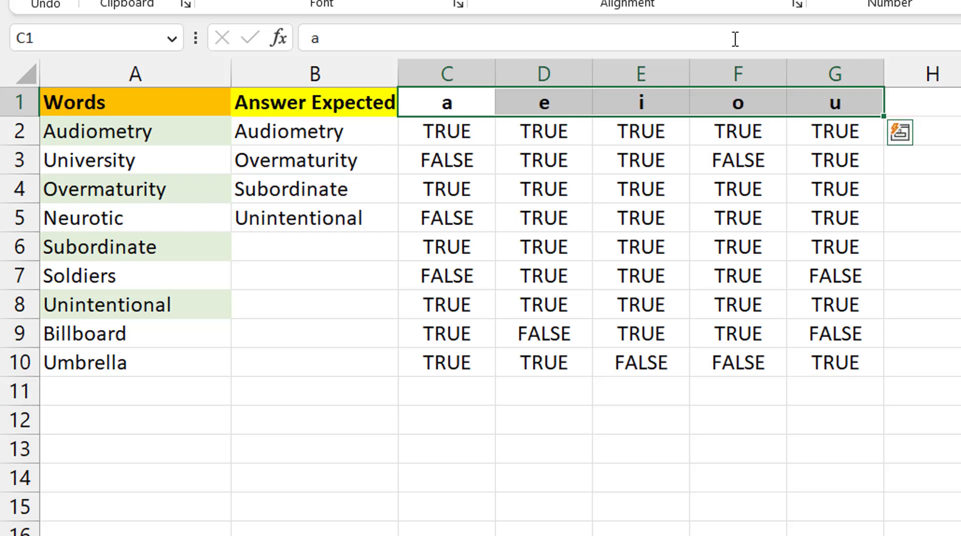
key(Down)
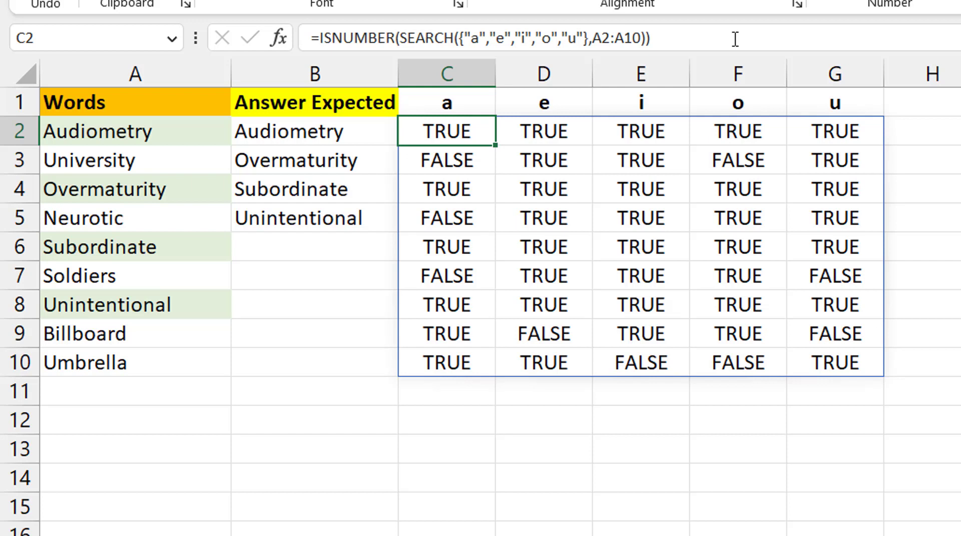
Enter the note BYROW in C12, below the TRUE/FALSE grid.
key(Down)
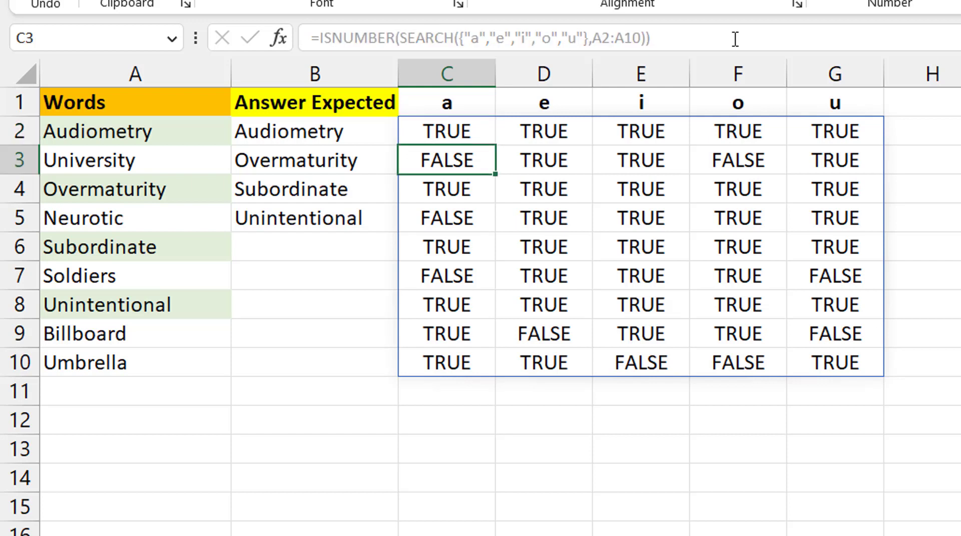
key(ctrl+Down)
key(Down)
key(Down)
key(F2)
text(BYROW)
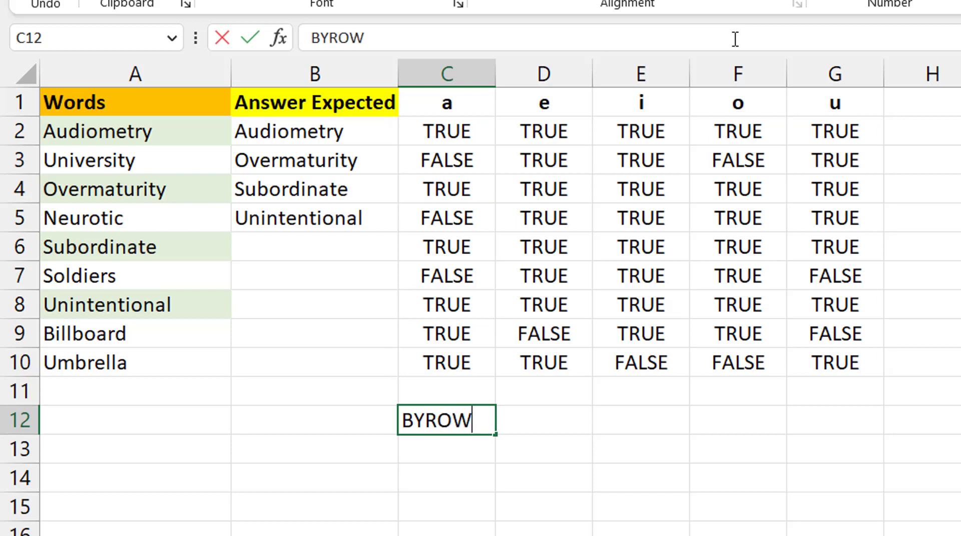
key(Return)
key(Up)
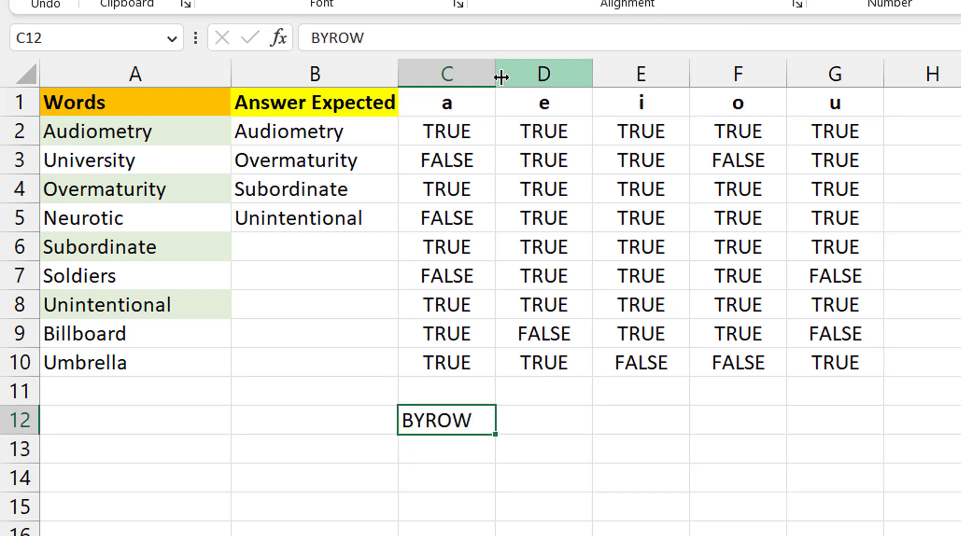
Try a row total with =SUM(1*C2:G2) in C13 and clear the cell again.
drag(438, 134, 833, 126)
click(425, 452)
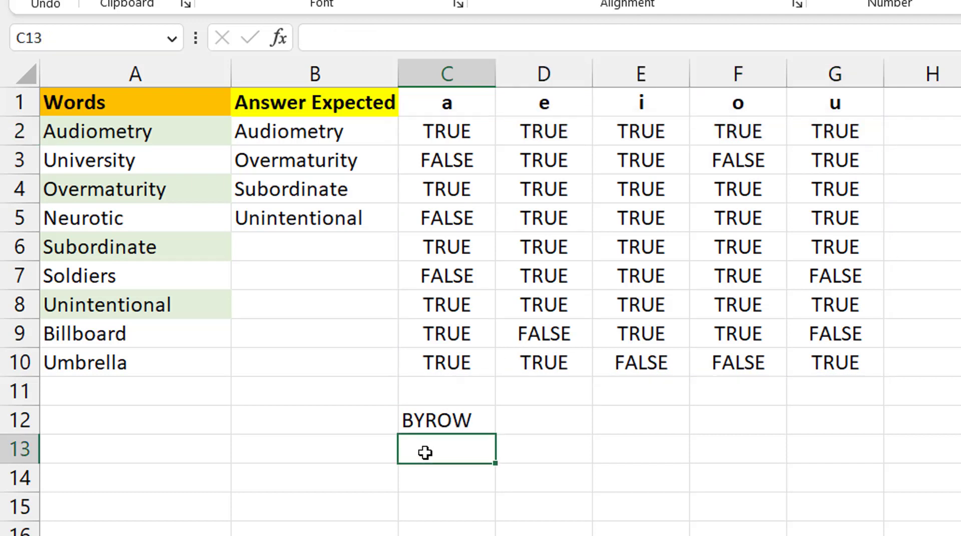
text(=SUM(1)
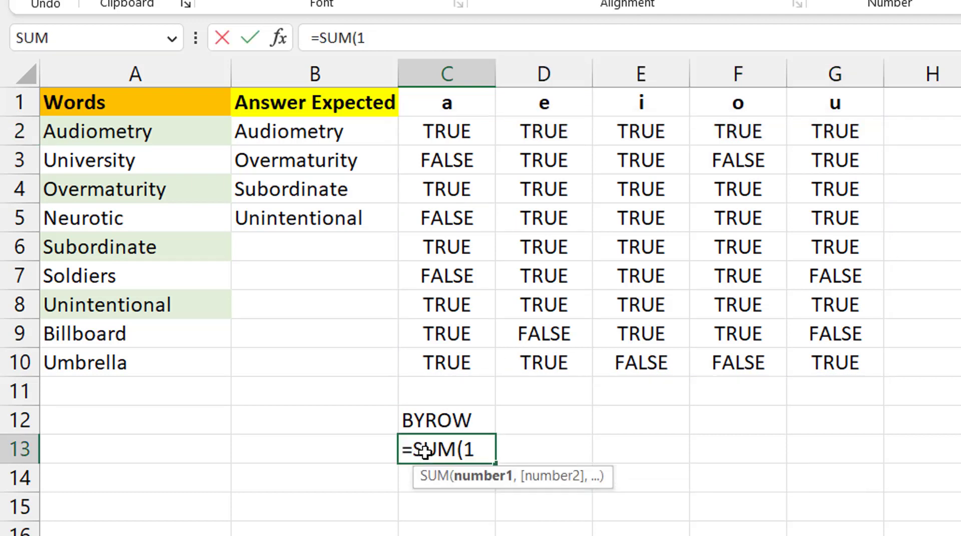
text(*)
click(446, 130)
key(ctrl+shift+Right)
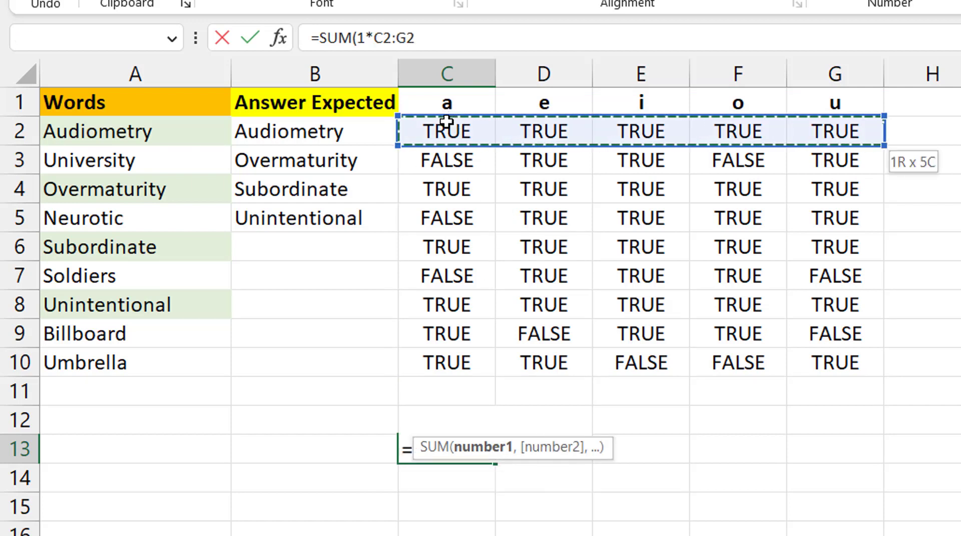
text())
key(Return)
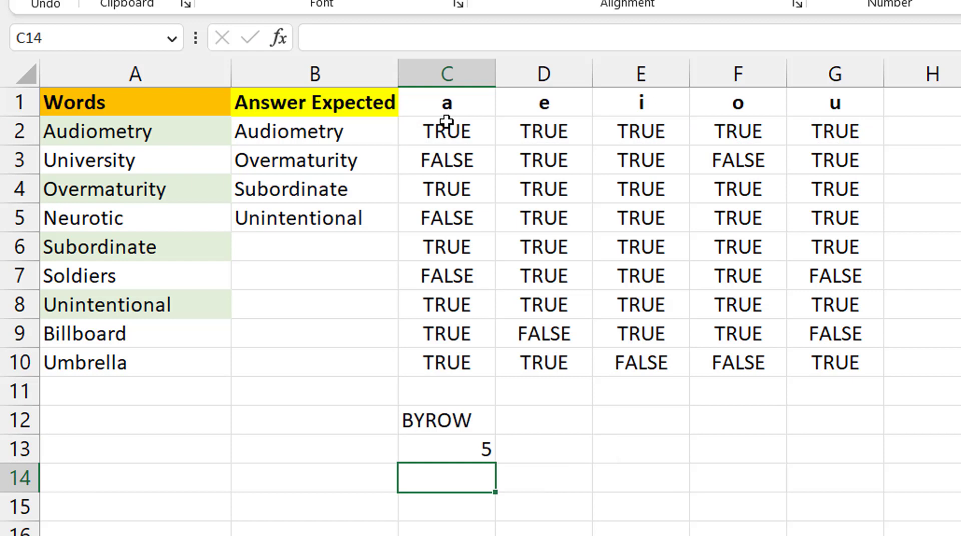
key(Up)
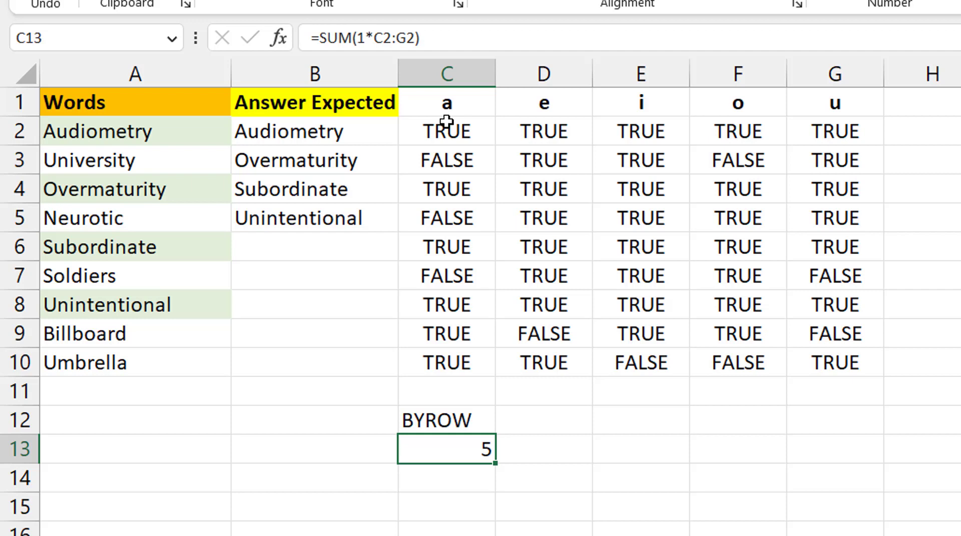
key(Delete)
Replace the BYROW note in C12 with MMULT.
key(Up)
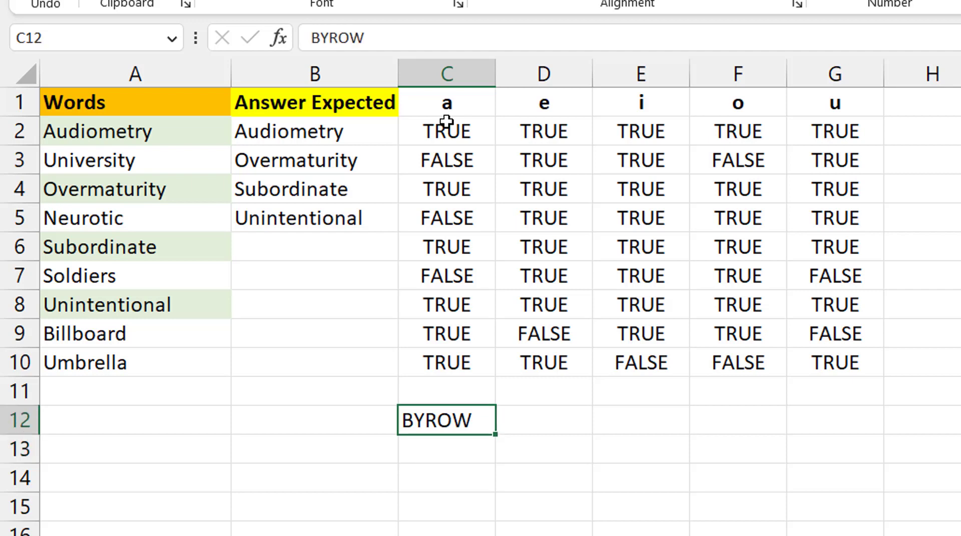
key(Delete)
text(MMULT)
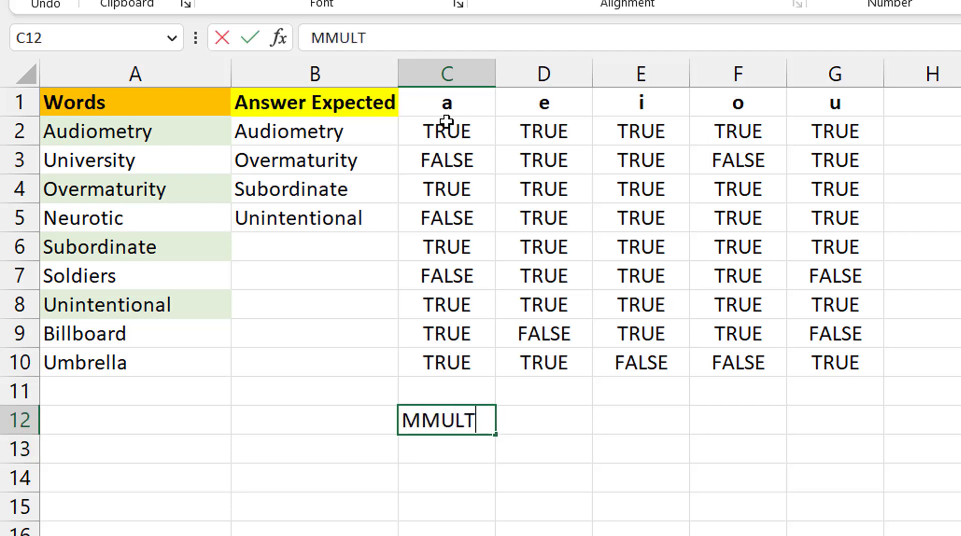
key(Return)
key(Up)
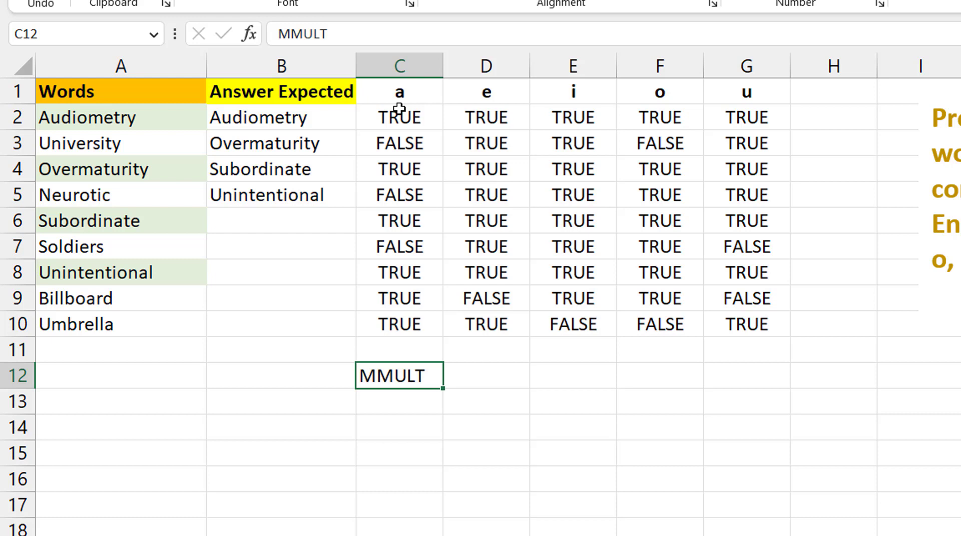
Clear the note in C12 and highlight H2:H10 as the area for the row totals.
key(Delete)
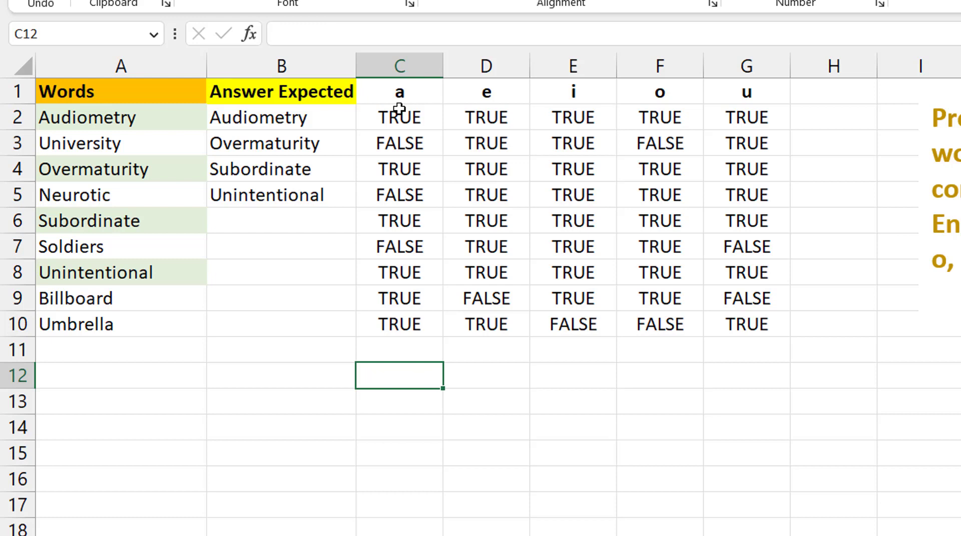
key(Left)
key(Right)
drag(819, 120, 839, 319)
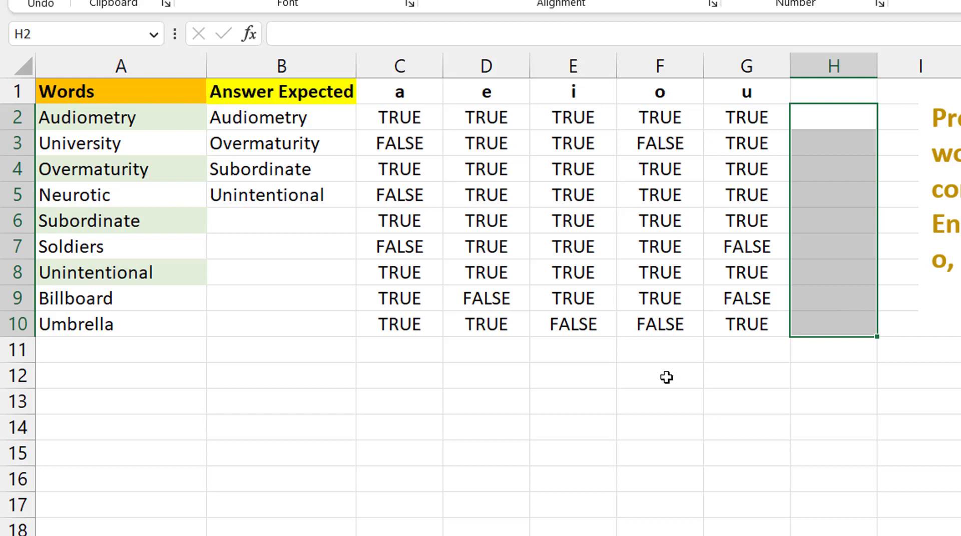
click(403, 370)
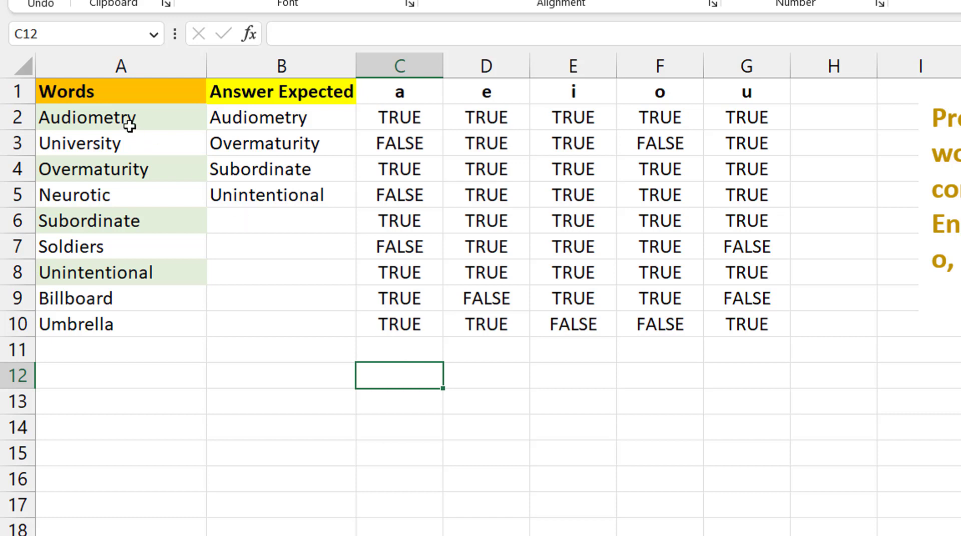
Highlight the word list and the TRUE/FALSE grid, and note the grid's size as 9 by 5 in C13.
drag(126, 126, 164, 318)
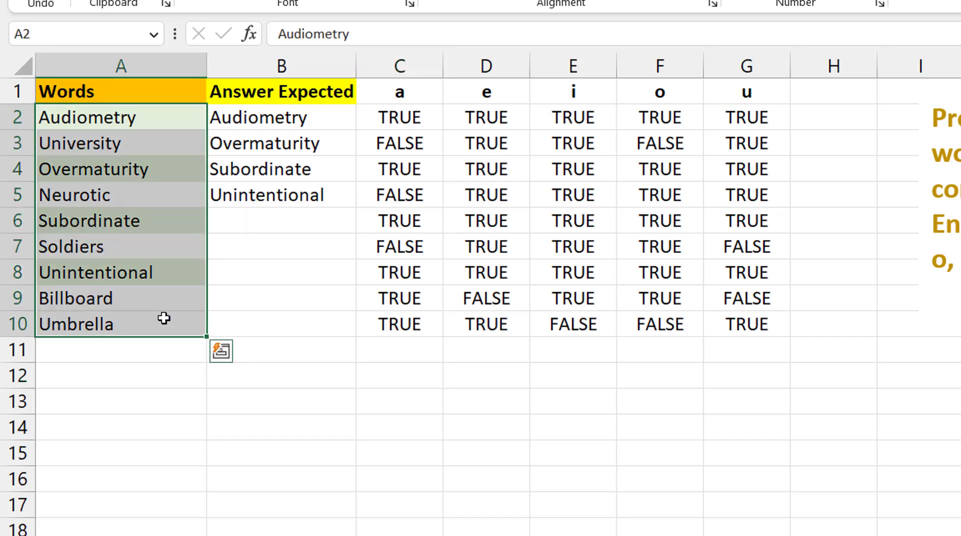
click(404, 375)
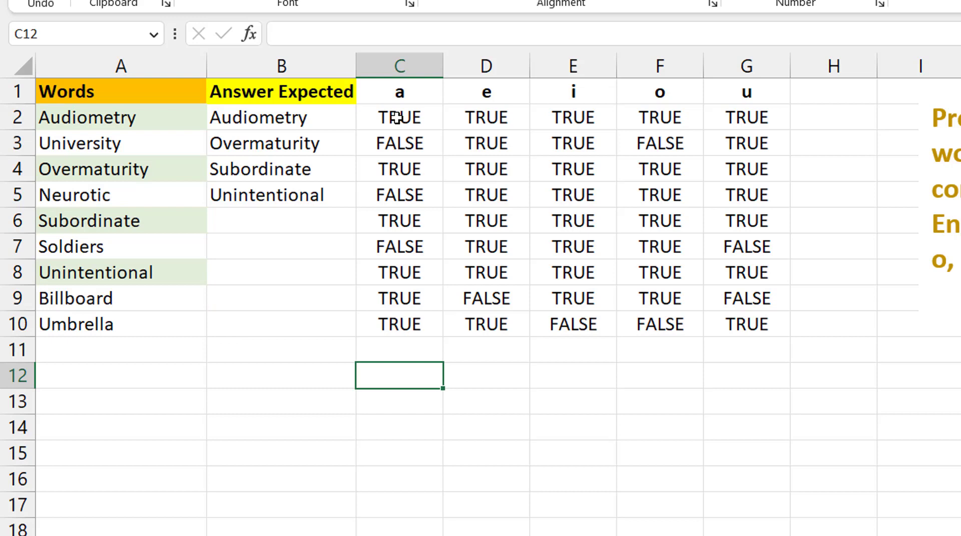
drag(397, 118, 731, 315)
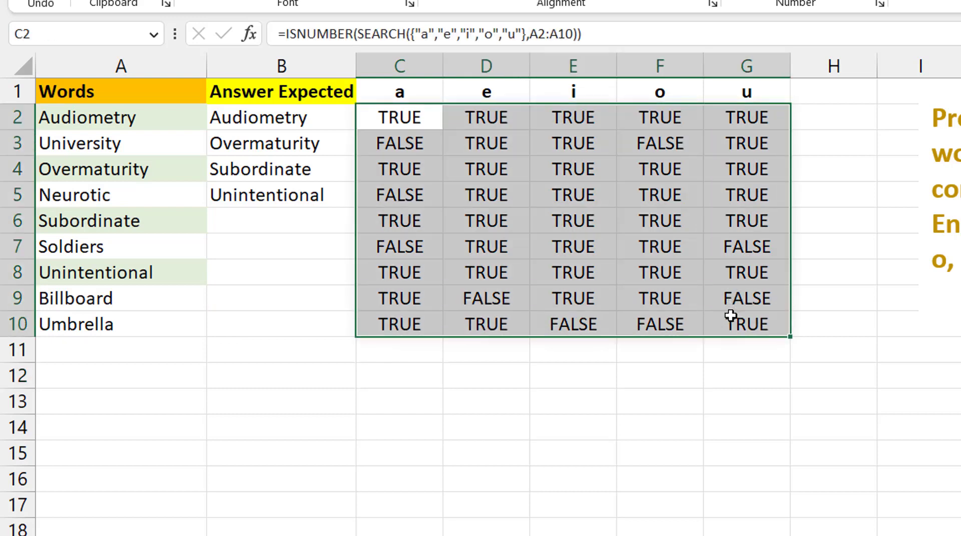
click(385, 399)
text(9 by 5)
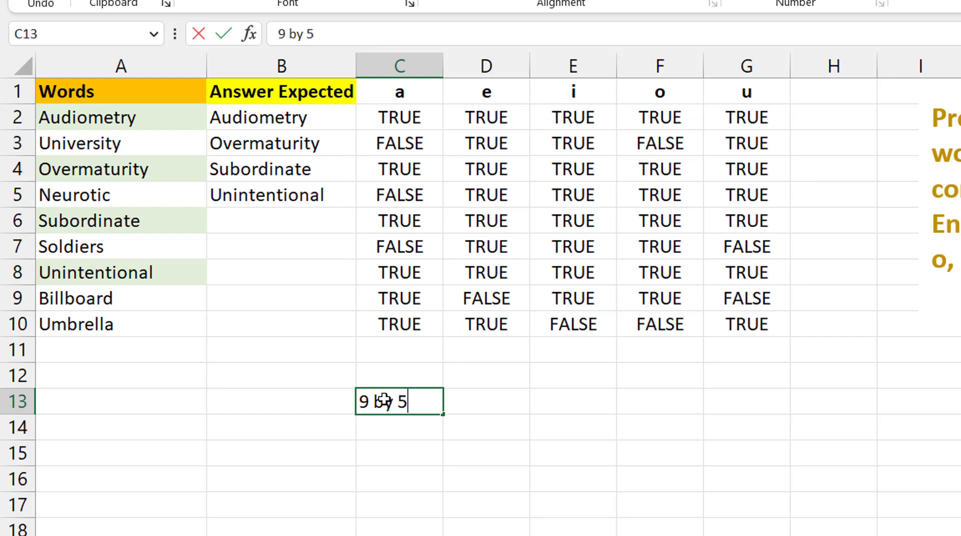
key(ctrl+Return)
Enter the result matrix size 9 by 1 as a note in E13.
key(Right)
key(Right)
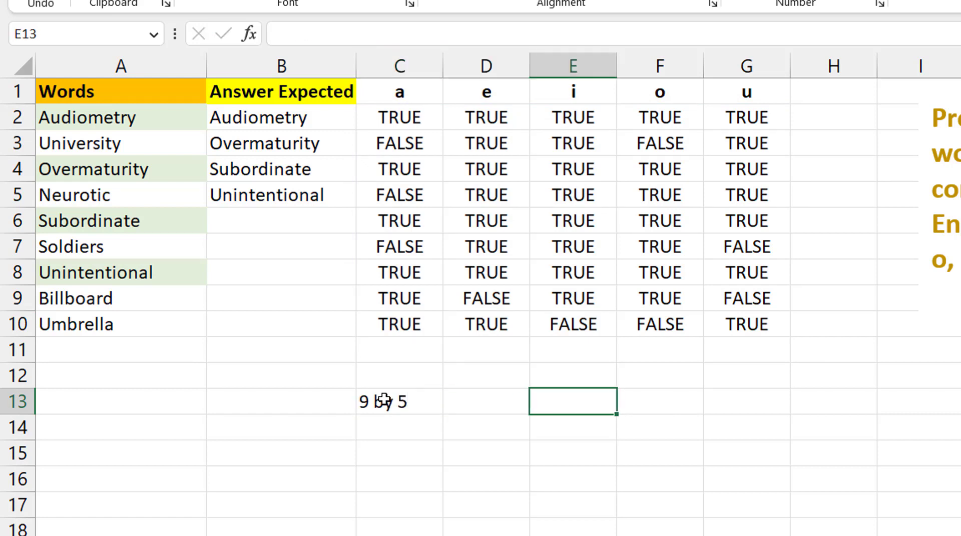
text(9 by 1)
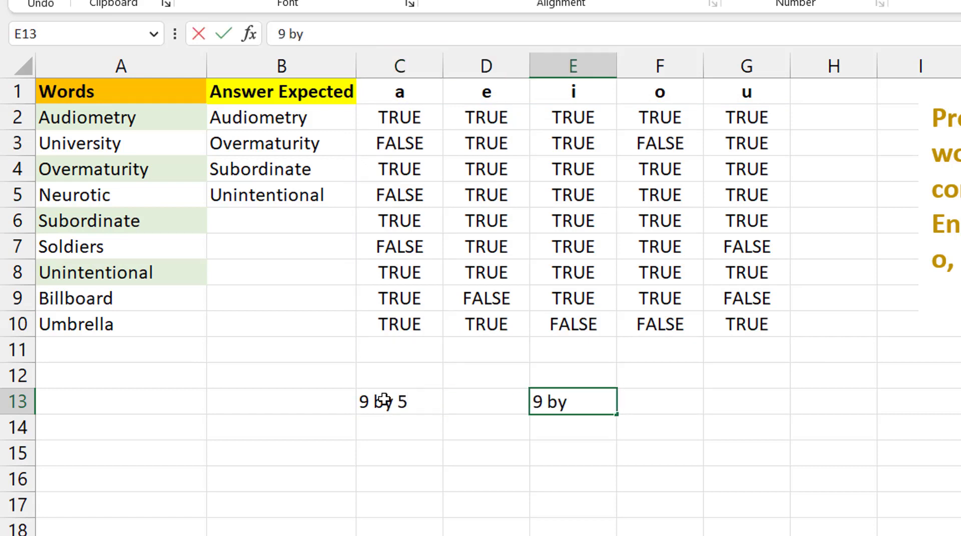
key(Return)
key(Up)
key(Left)
key(Left)
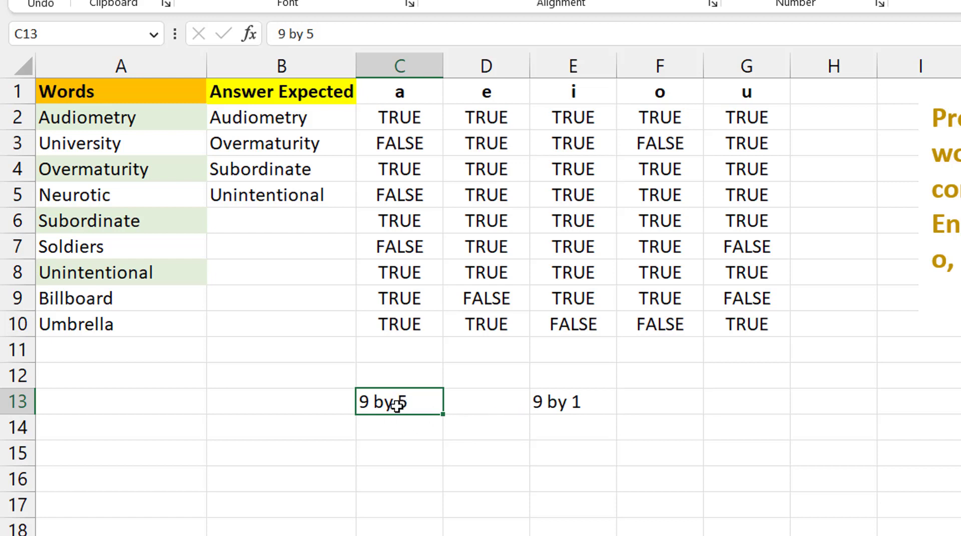
Enter the second matrix's size 5 by 1 as a note in D13.
click(463, 407)
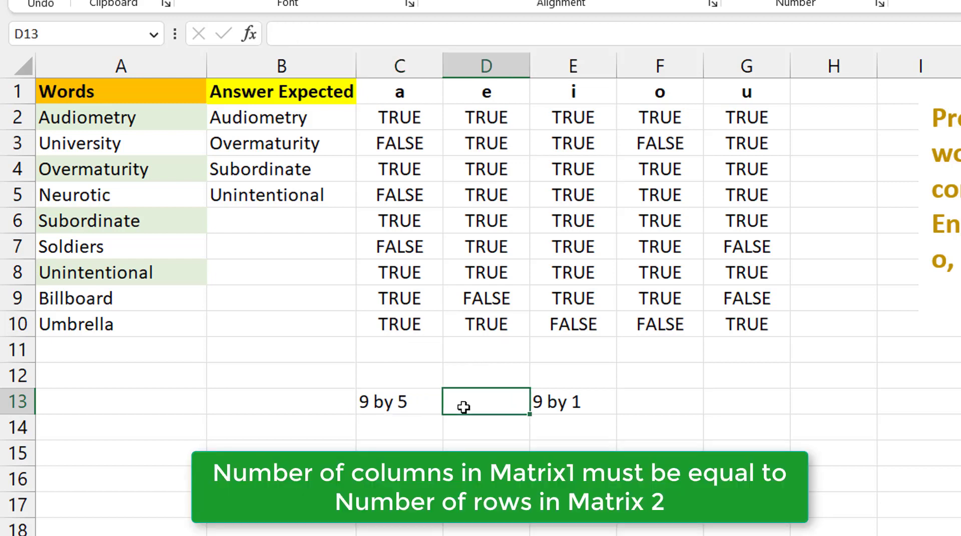
text(5)
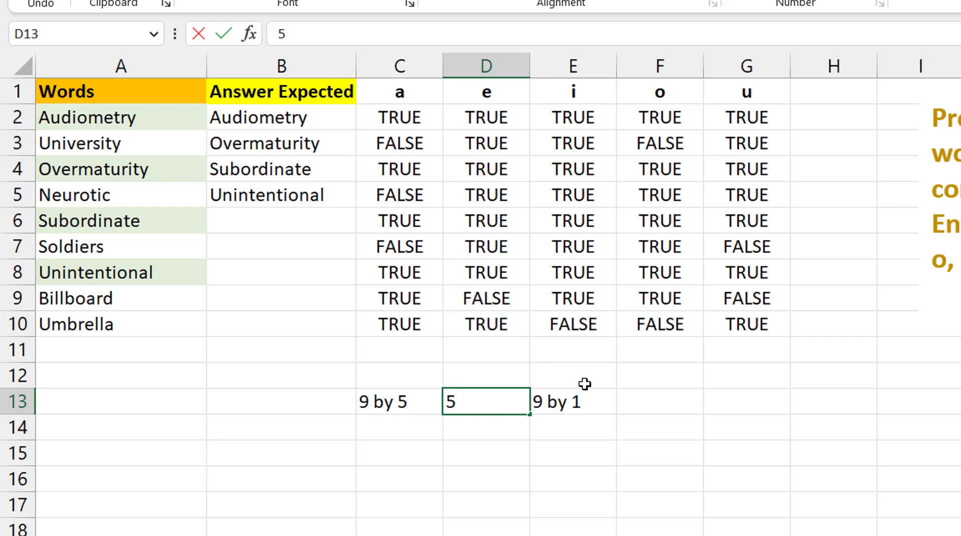
text(by 1)
key(Return)
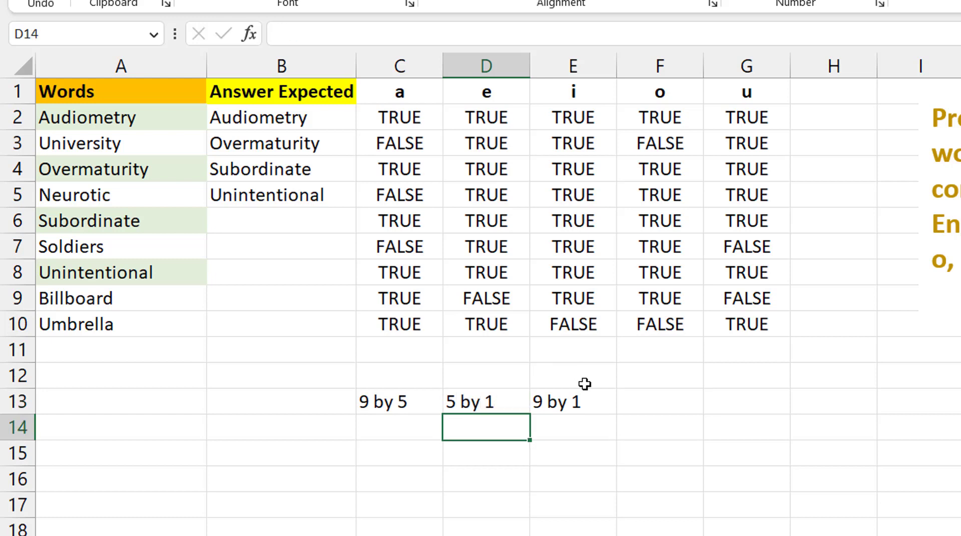
key(Up)
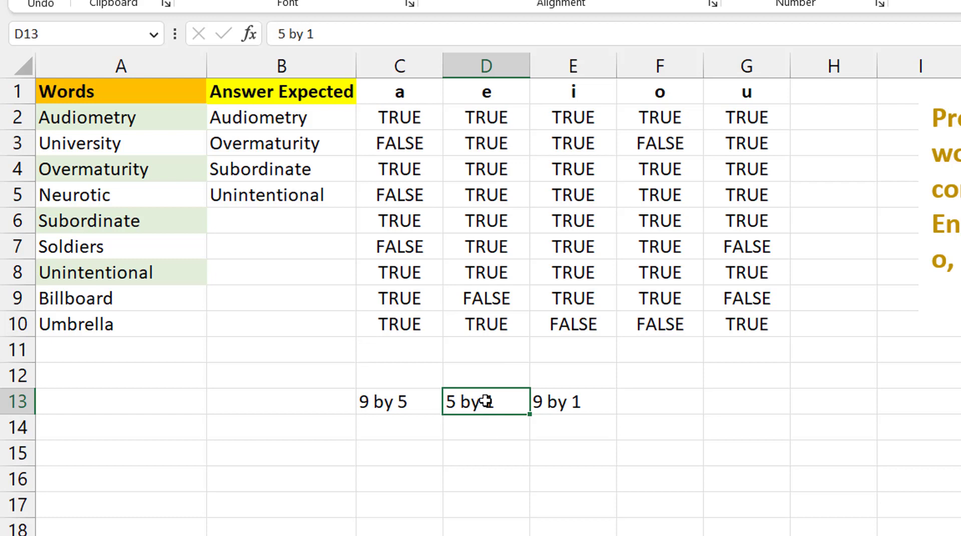
Enter =SEQUENCE(5) in H2 to spill a five-row column beside the vowel grid.
click(821, 118)
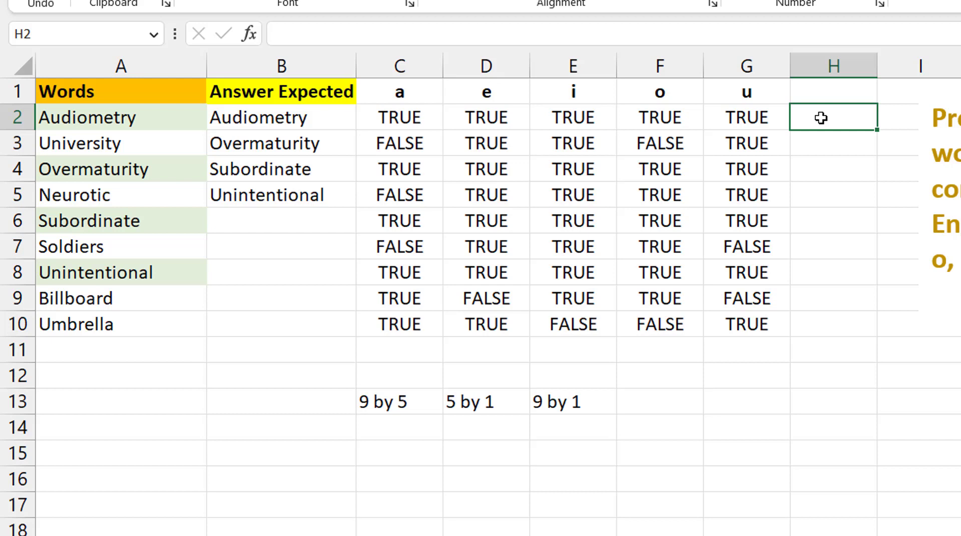
text(=sequ)
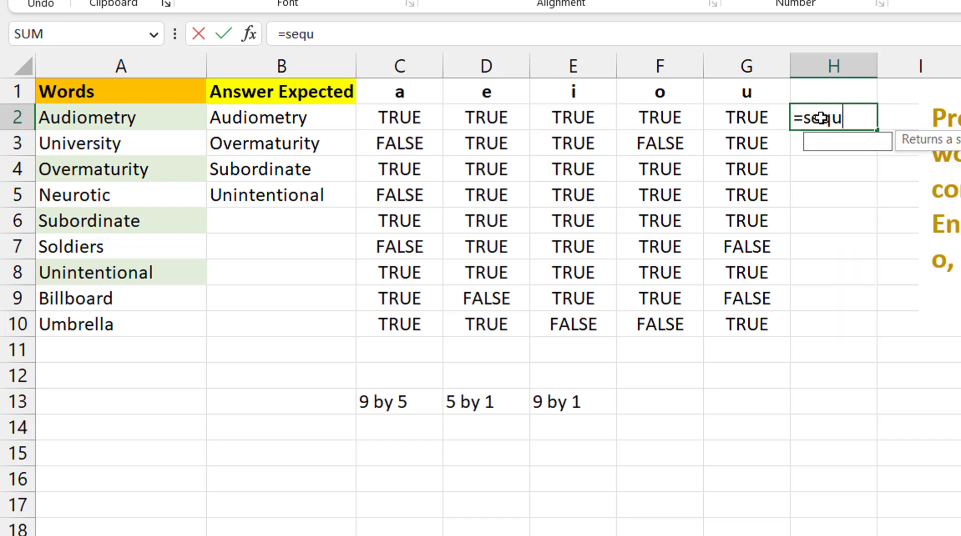
text(ence)
key(Tab)
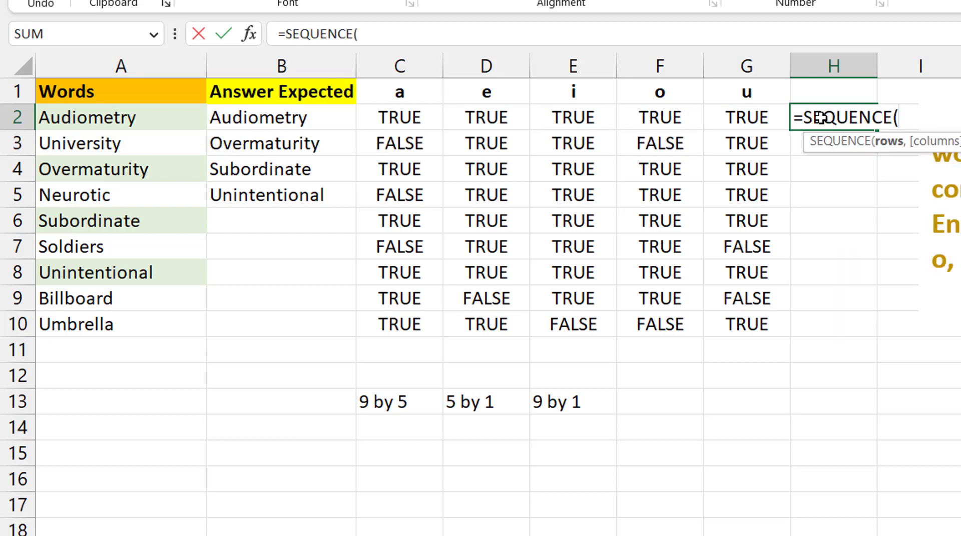
text(5))
key(Return)
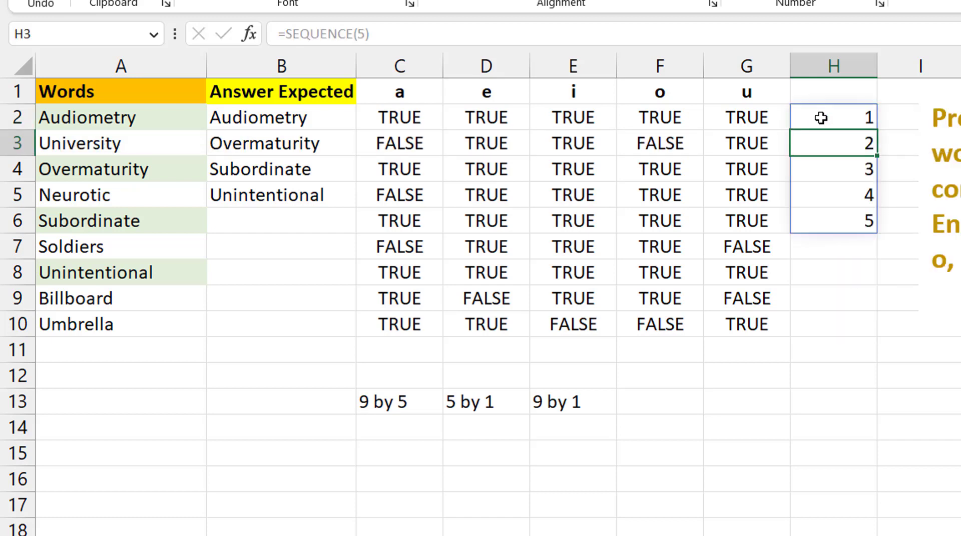
Raise the sequence in H2 to the power of zero with =SEQUENCE(5)^0.
click(821, 118)
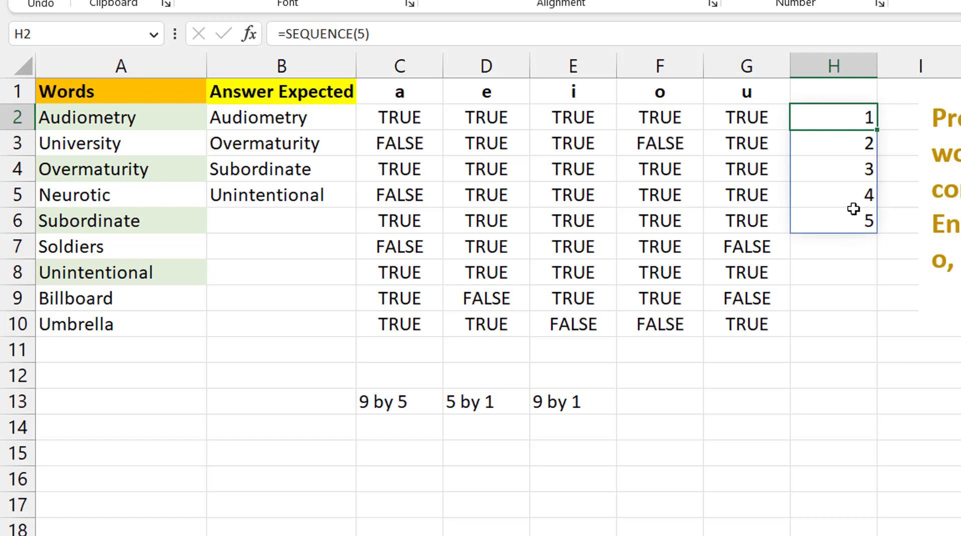
click(384, 34)
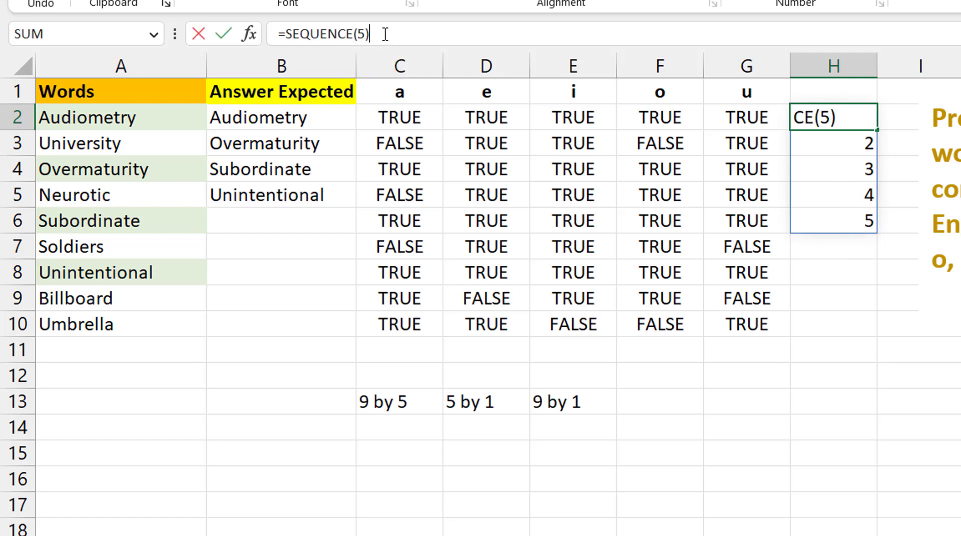
text(^0)
key(Return)
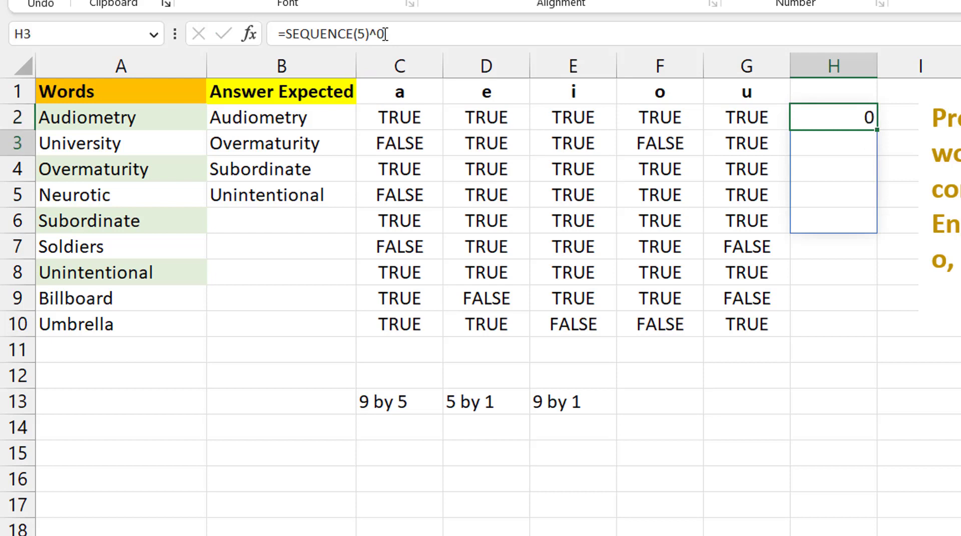
key(Up)
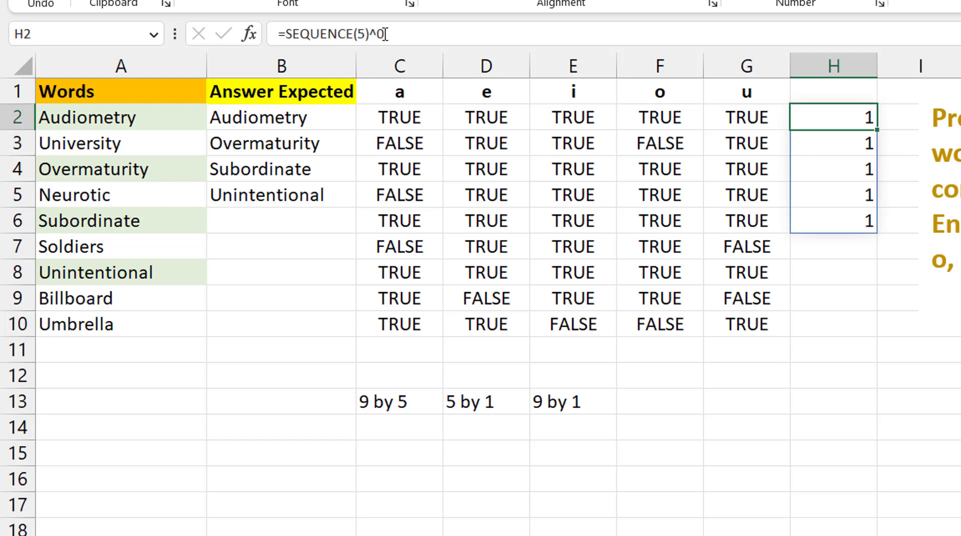
Review the TRUE/FALSE grid starting at C2 and the spilled column H2:H6 as the two matrices to multiply.
click(403, 117)
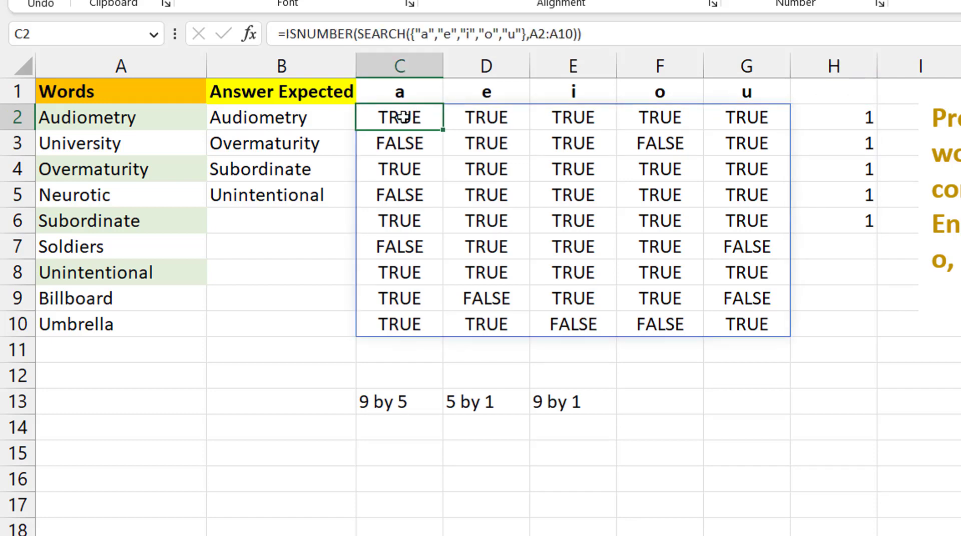
key(ctrl+shift+Right)
key(shift+Left)
key(ctrl+shift+Down)
key(Right)
key(Right)
key(Right)
key(Right)
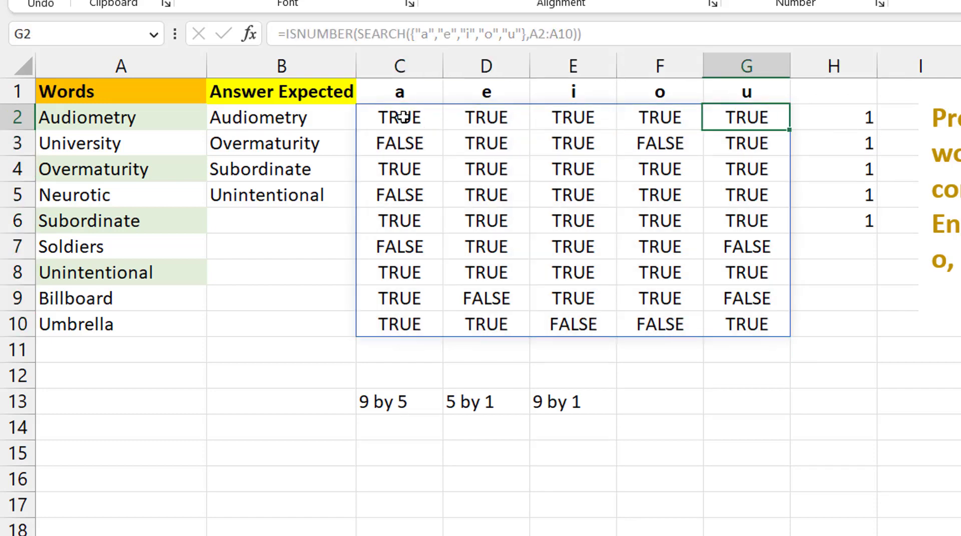
key(Right)
key(Right)
key(Left)
key(ctrl+shift+Down)
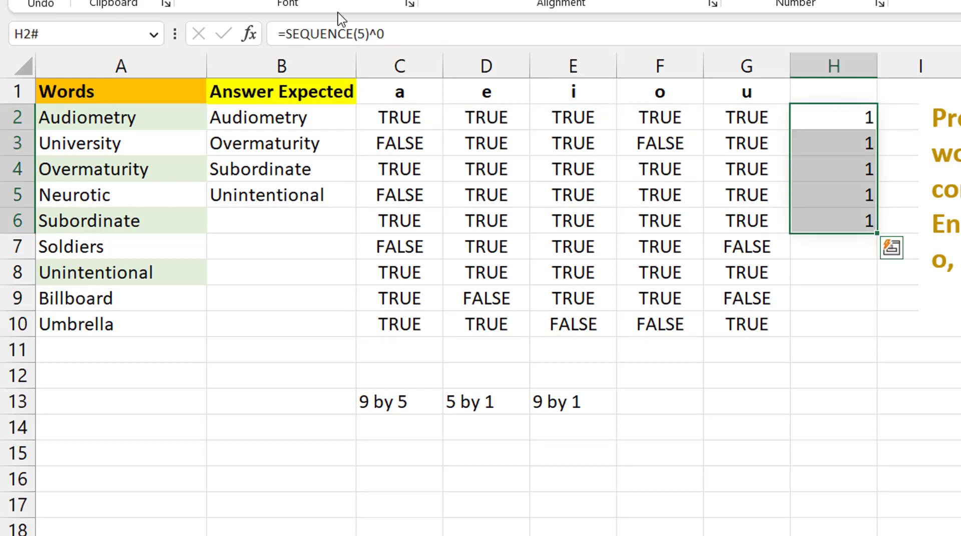
Inspect the SEQUENCE formula in H2 and leave it without editing.
click(385, 34)
key(shift+Home)
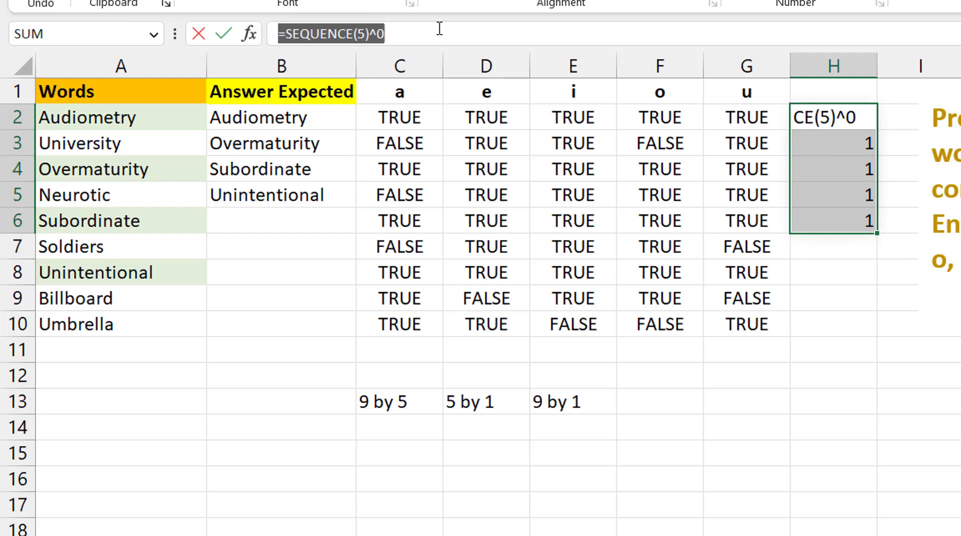
key(End)
key(shift+Left)
key(shift+Home)
key(shift+Right)
key(Escape)
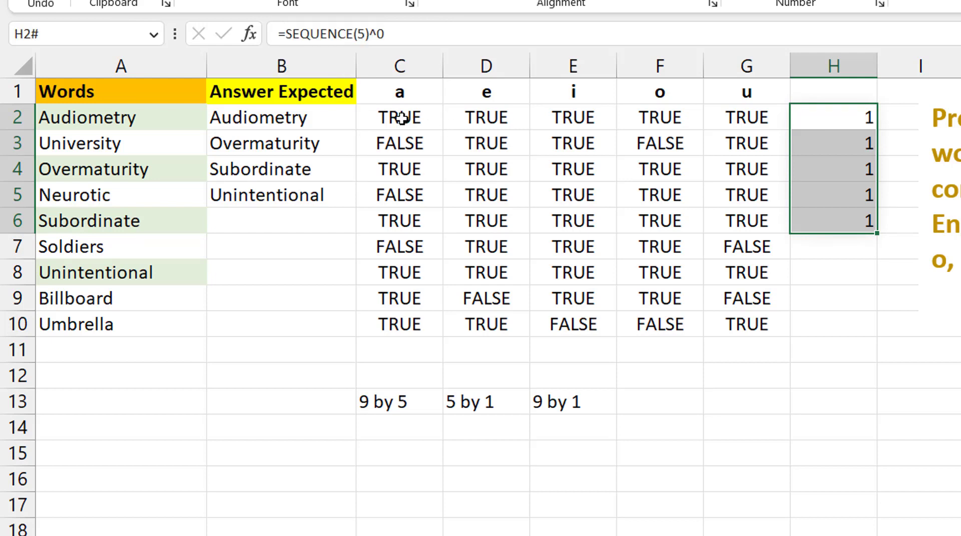
Wrap the ISNUMBER formula in C2 in MMULT, with SEQUENCE(5)^0 as the second array.
click(400, 119)
click(284, 35)
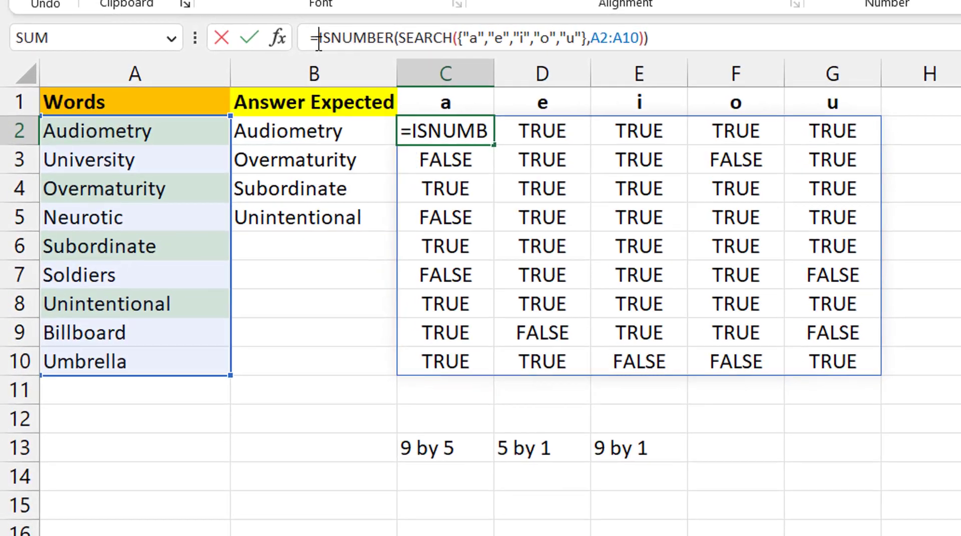
text(mmu)
key(Tab)
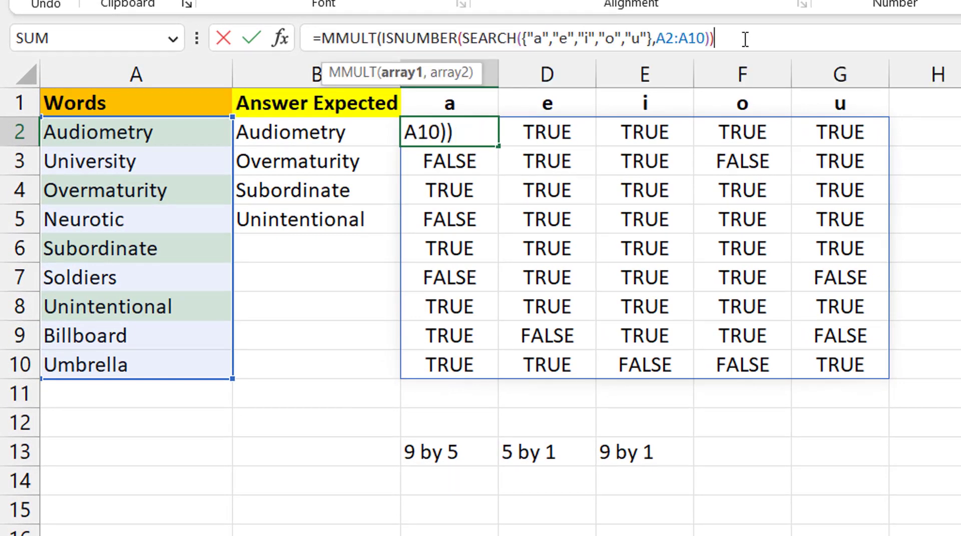
text(,)
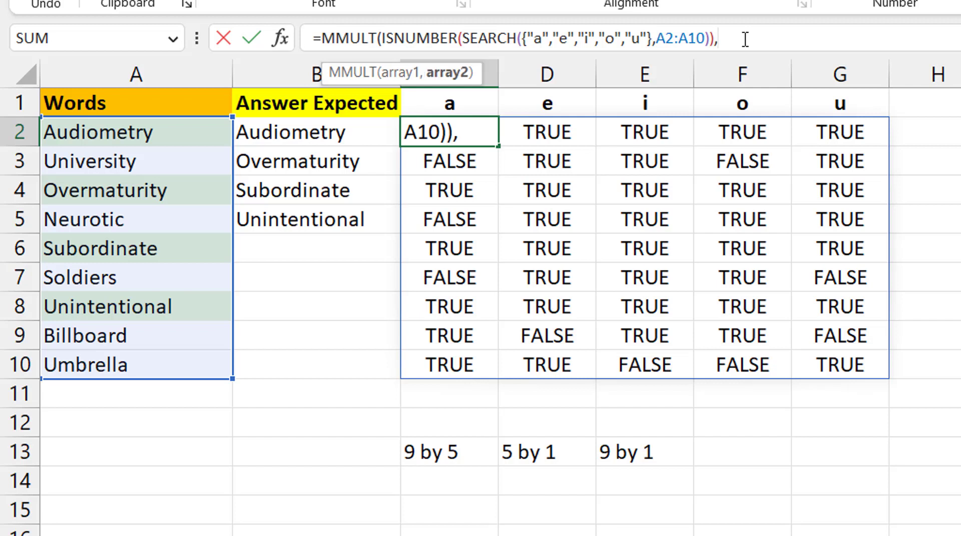
text(SEQUENCE(5)^0))
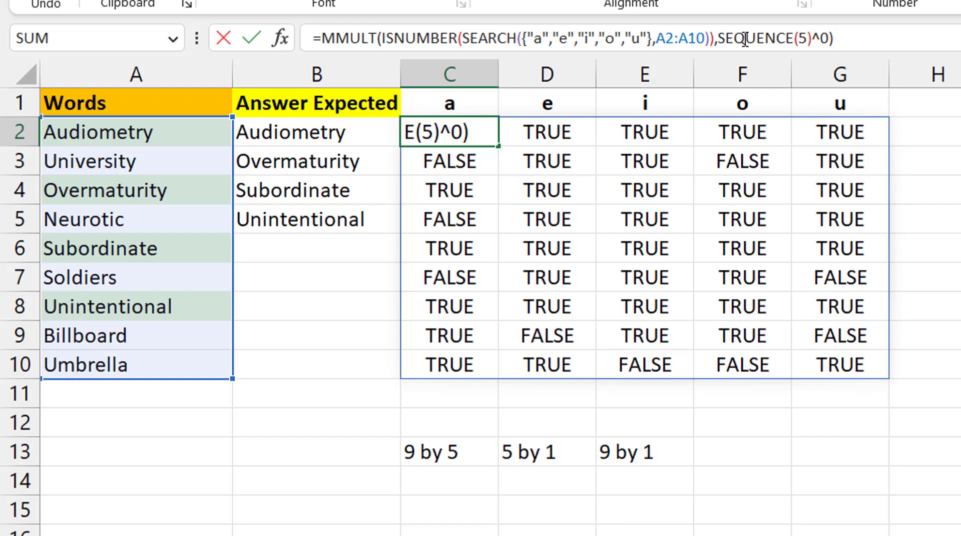
key(Return)
key(Up)
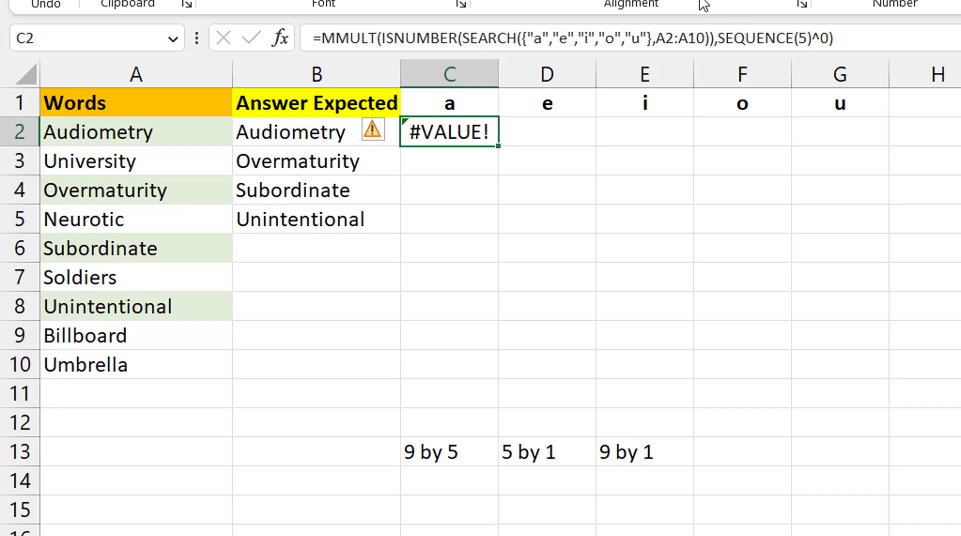
Insert a double negative (--) before ISNUMBER in the C2 MMULT formula to convert its TRUE/FALSE values to numbers.
click(380, 39)
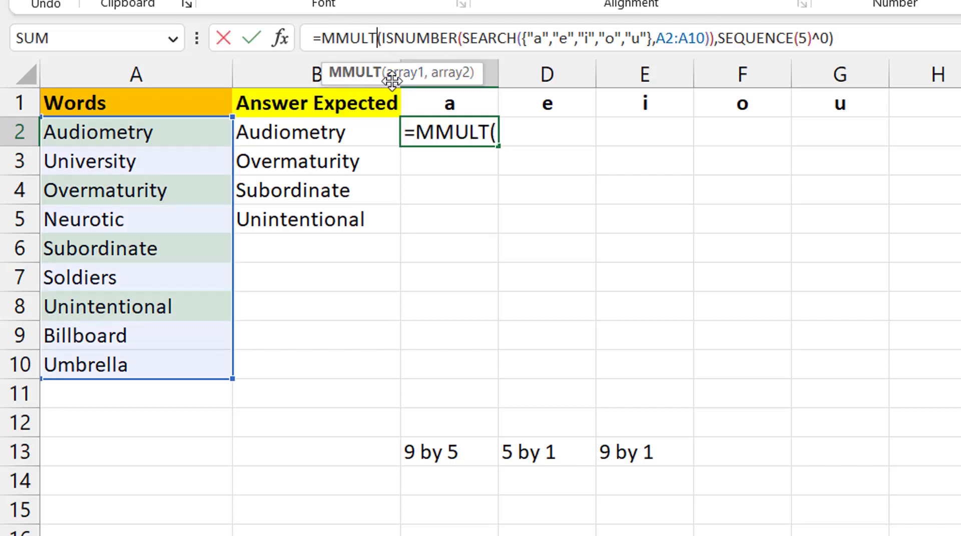
key(Right)
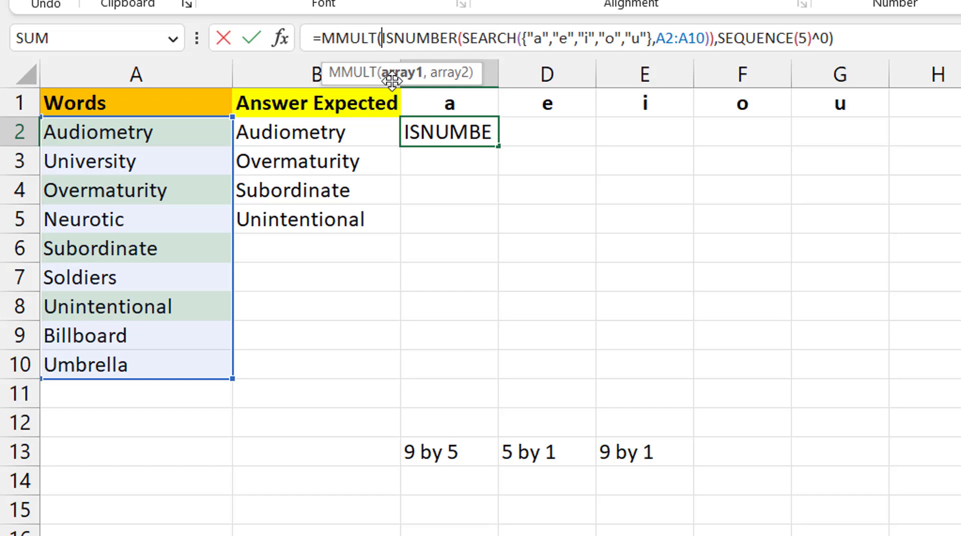
text(--)
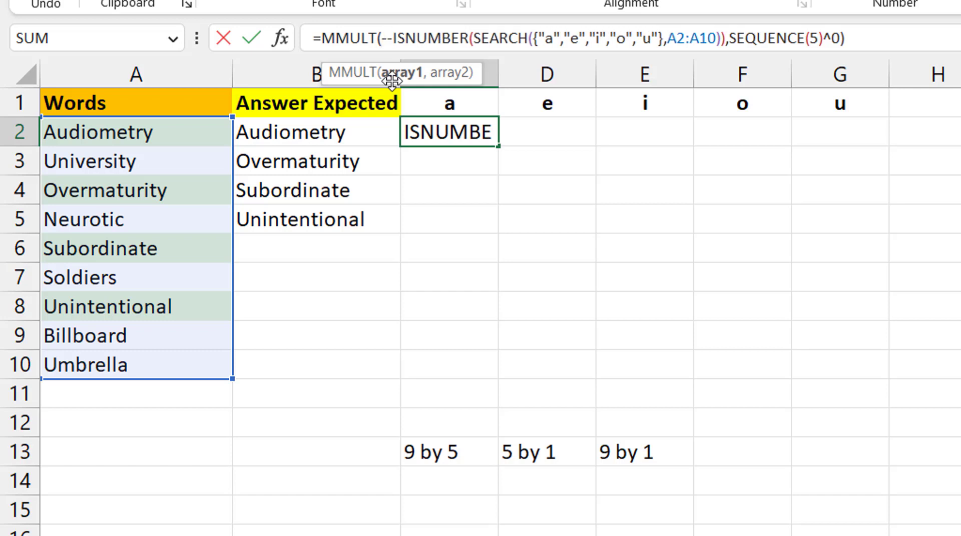
key(Return)
key(Up)
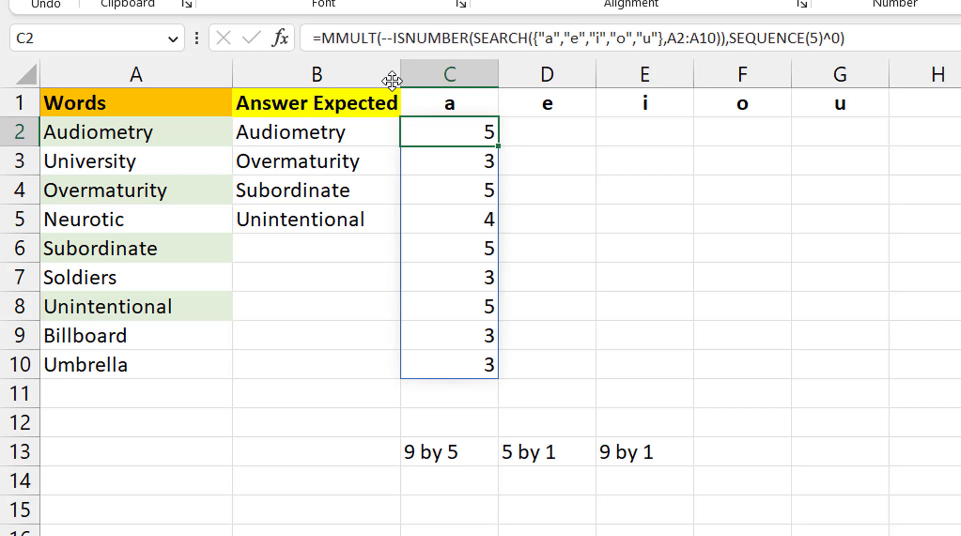
Clear the matrix-size notes in C13:E13 and the helper SEQUENCE formula in H2.
click(447, 451)
key(shift+Right)
key(shift+Right)
key(Delete)
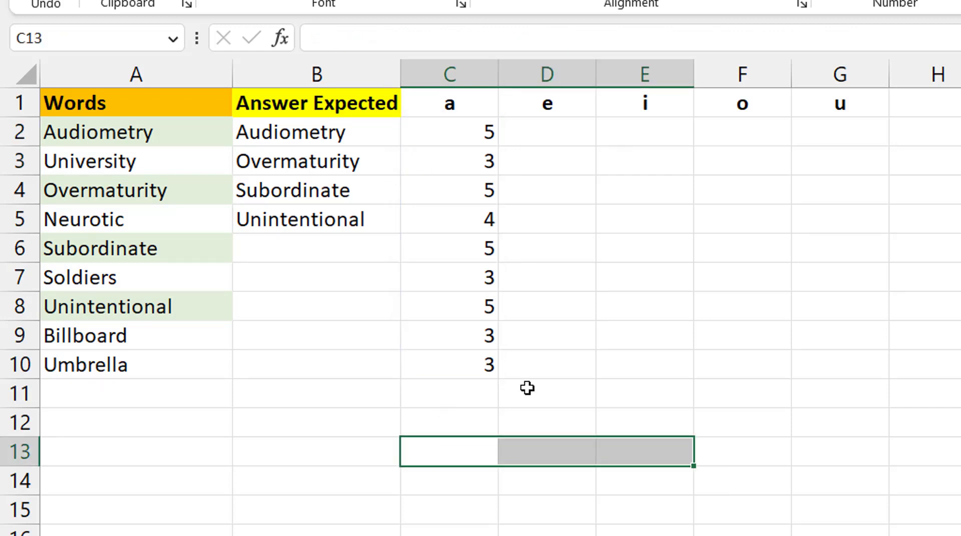
click(943, 122)
key(Delete)
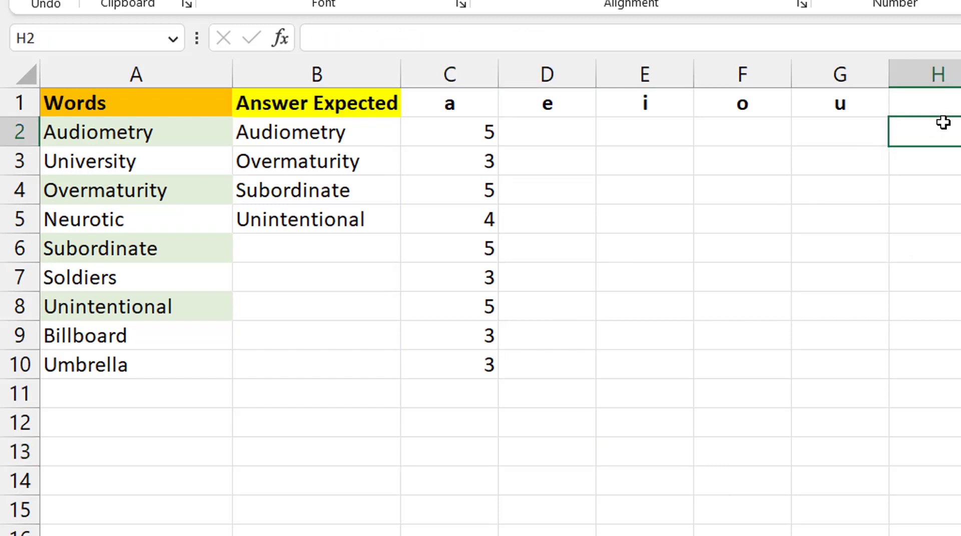
Append =5 to the MMULT formula in C2 to test each word for all five vowels.
click(459, 130)
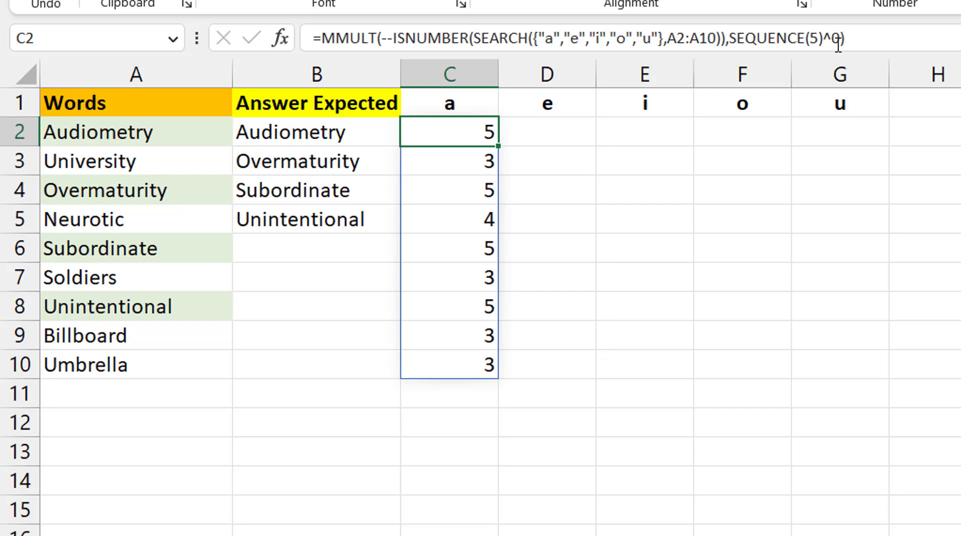
click(906, 37)
text(=5)
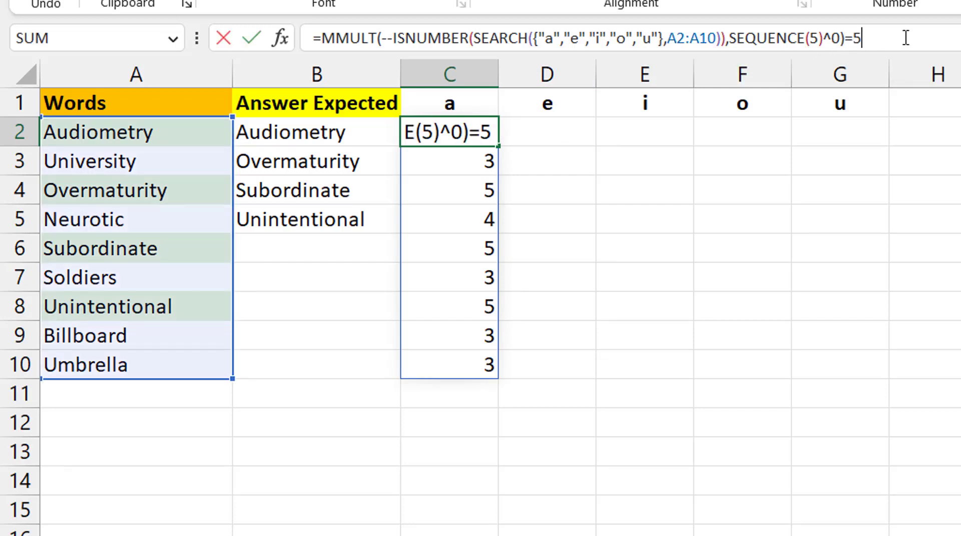
key(Return)
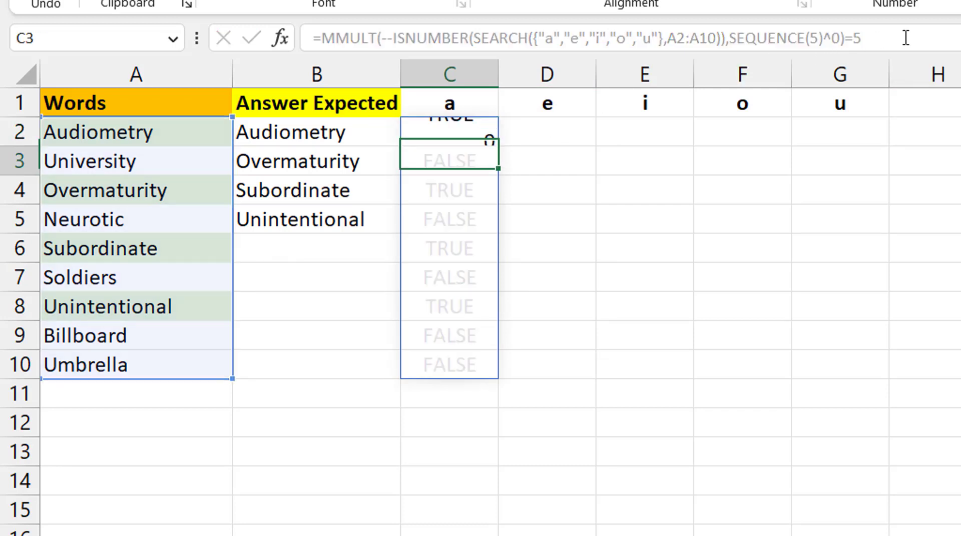
key(Up)
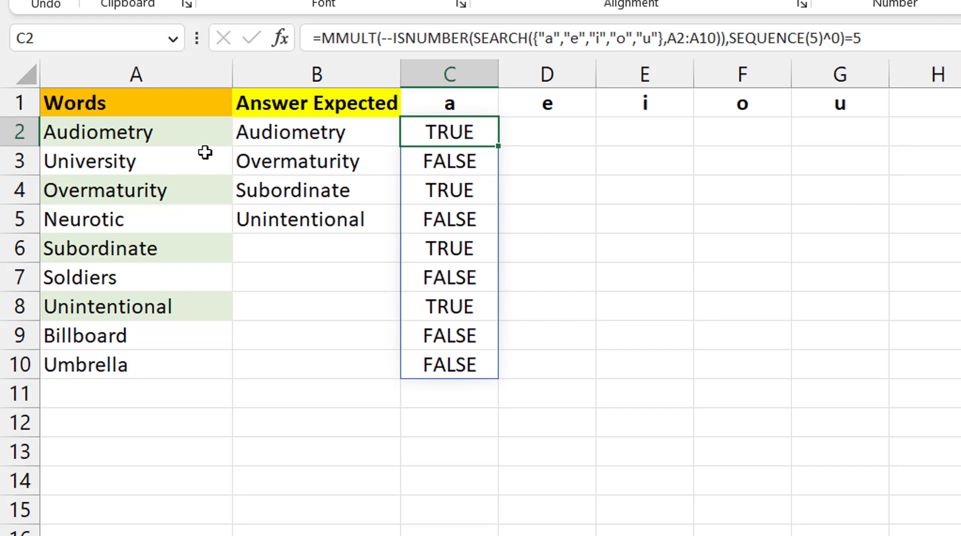
Wrap the C2 formula in FILTER with A2:A10 as the array and the MMULT test as the include argument, and autofit column C.
click(183, 139)
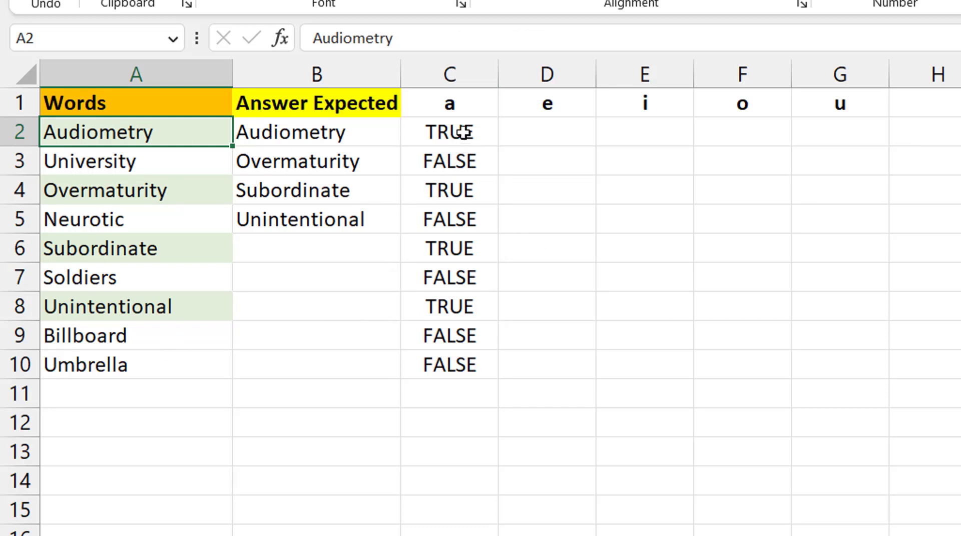
click(441, 124)
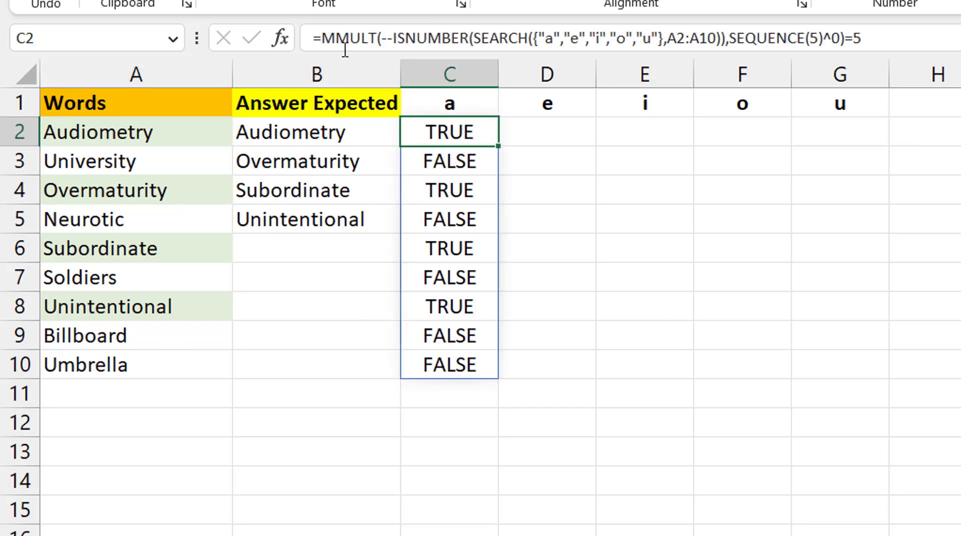
click(323, 40)
text(filter)
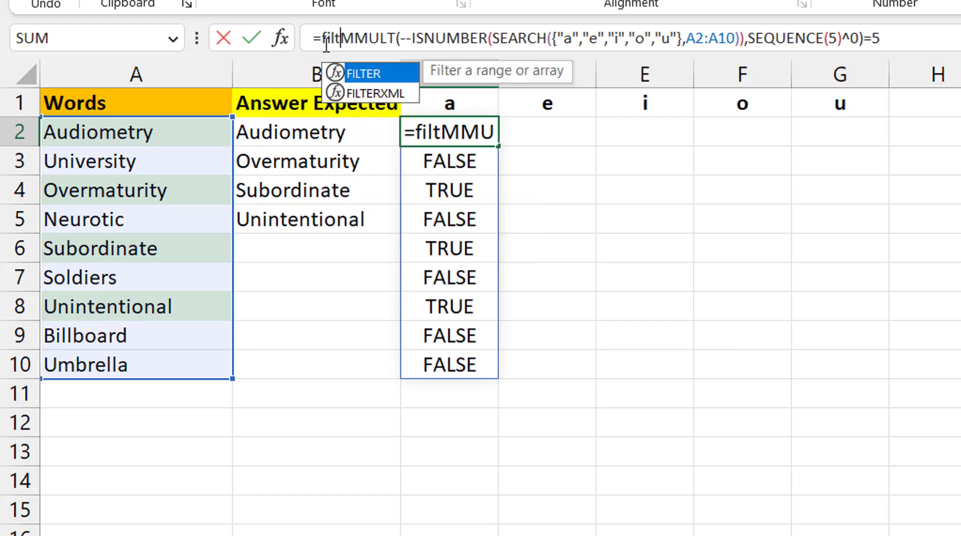
key(Tab)
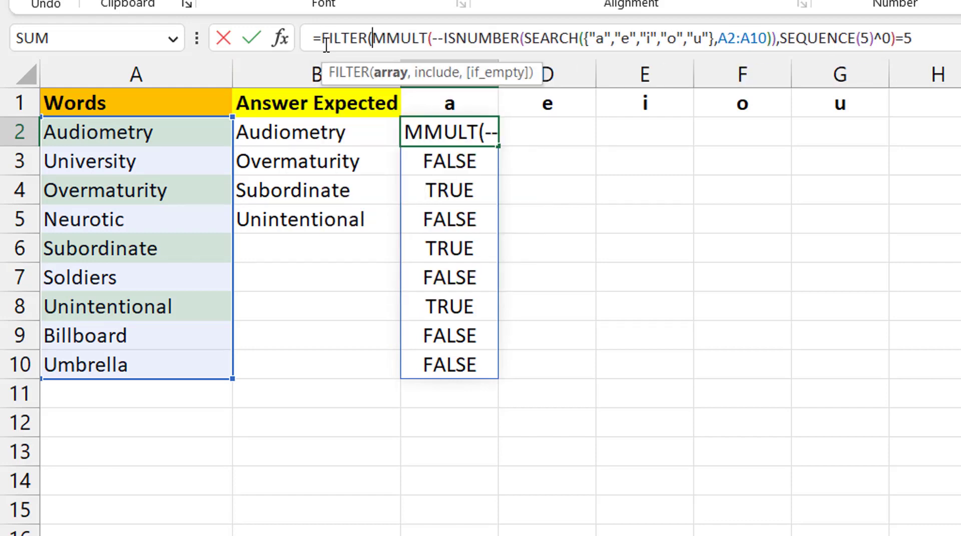
click(148, 132)
key(ctrl+shift+Down)
text(,)
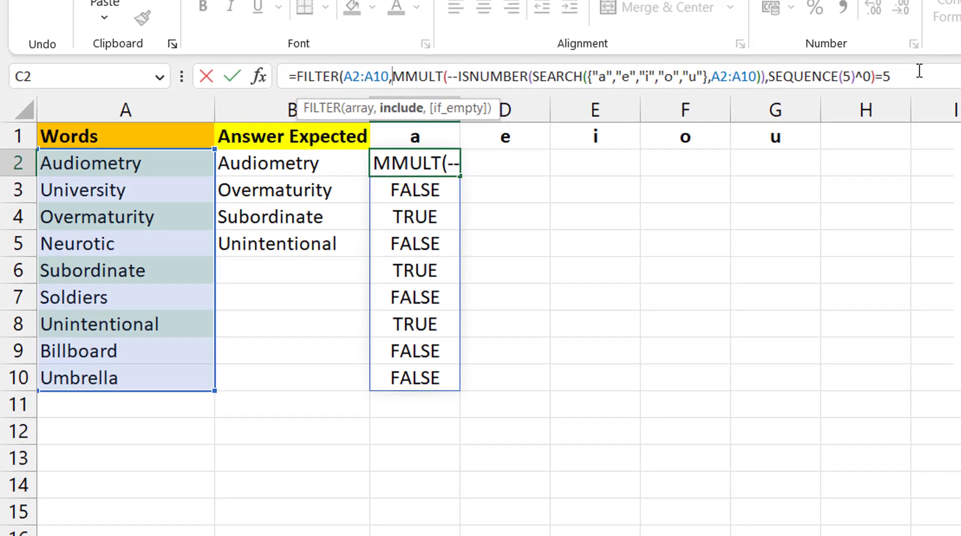
click(927, 76)
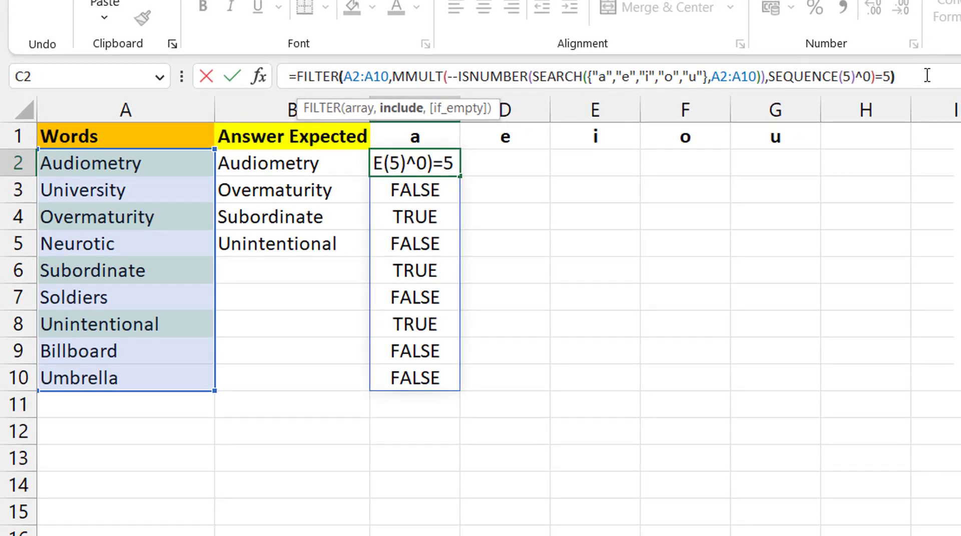
text())
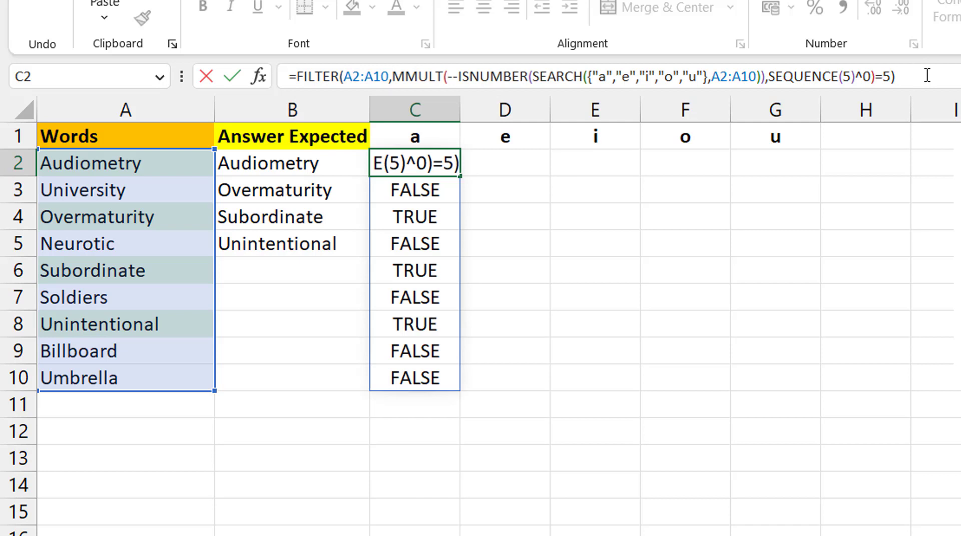
key(Return)
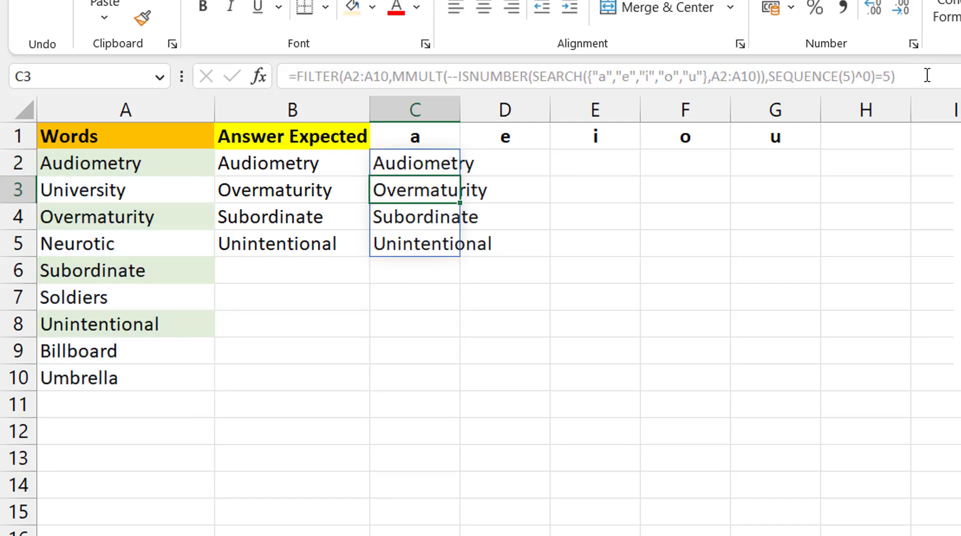
key(Up)
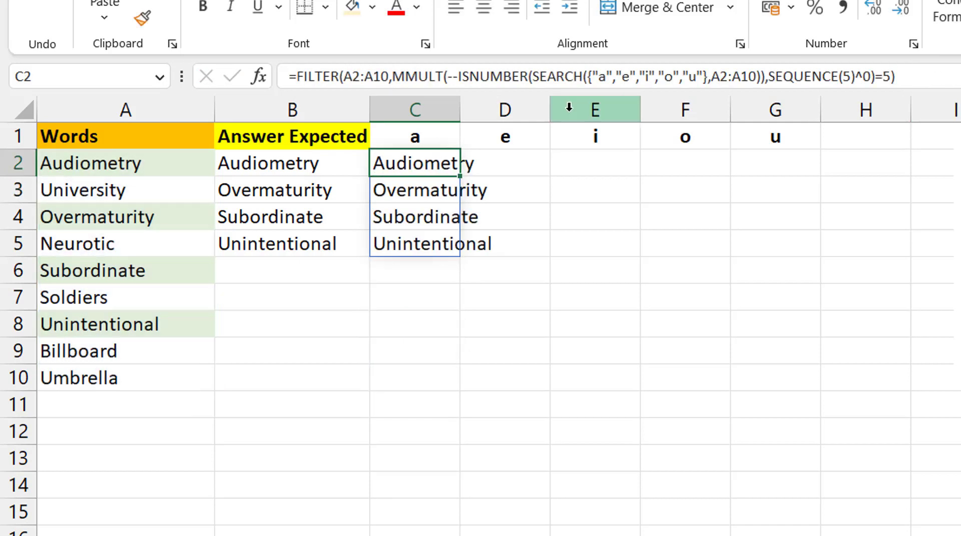
double_click(460, 107)
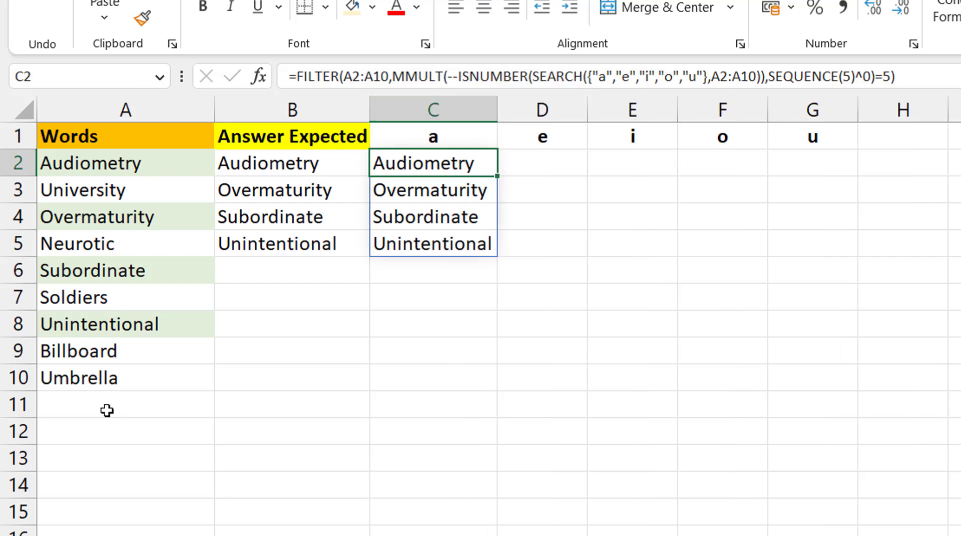
Test the FILTER formula by copying Unintentional from A8 over the word in A10.
click(115, 382)
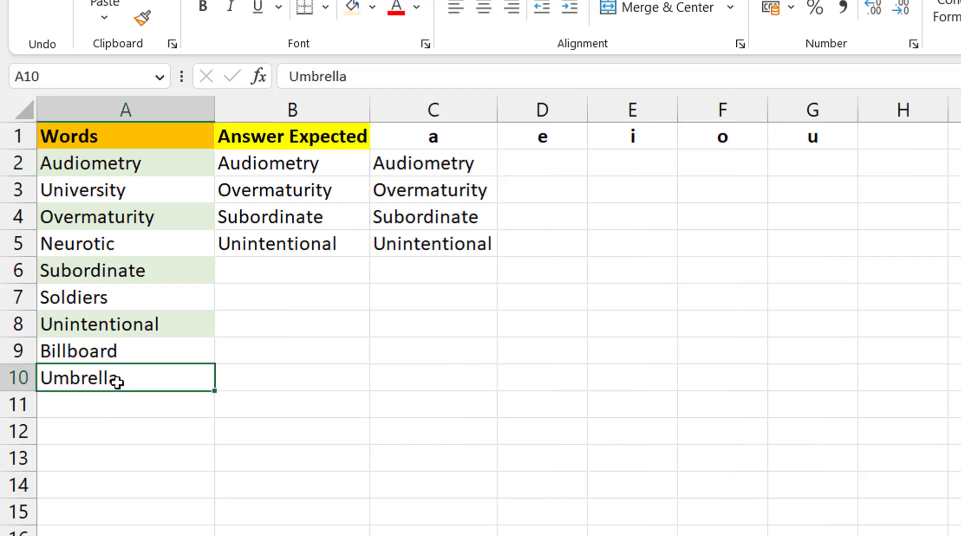
click(130, 324)
key(ctrl+c)
key(Down)
key(Down)
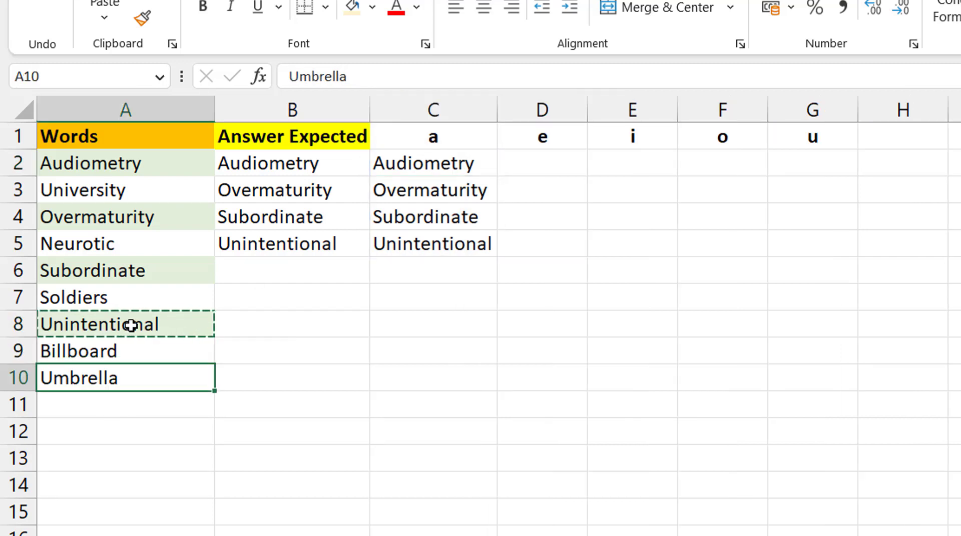
key(ctrl+v)
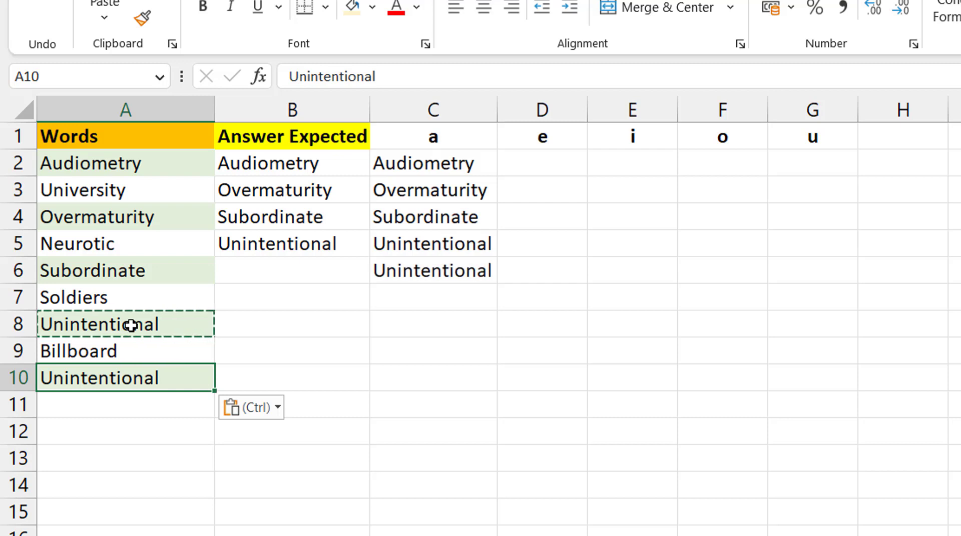
Undo the paste in A10, clear the copy selection and return to the formula in C2.
key(ctrl+z)
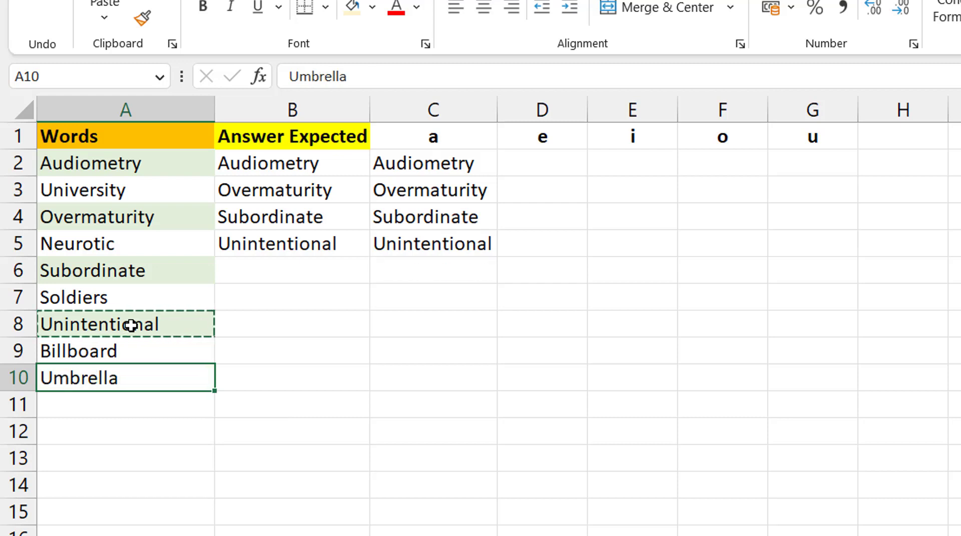
key(Up)
key(Up)
key(Up)
key(Up)
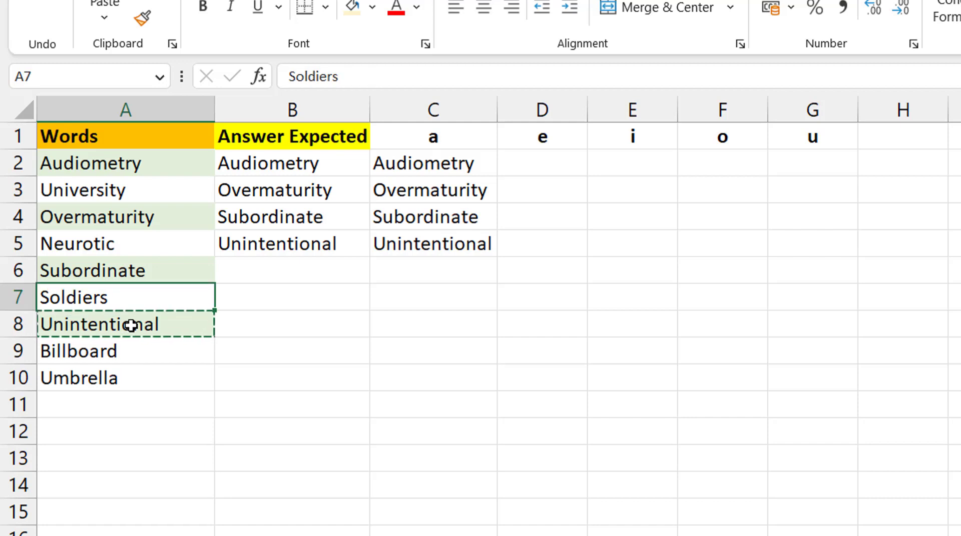
key(Escape)
key(Up)
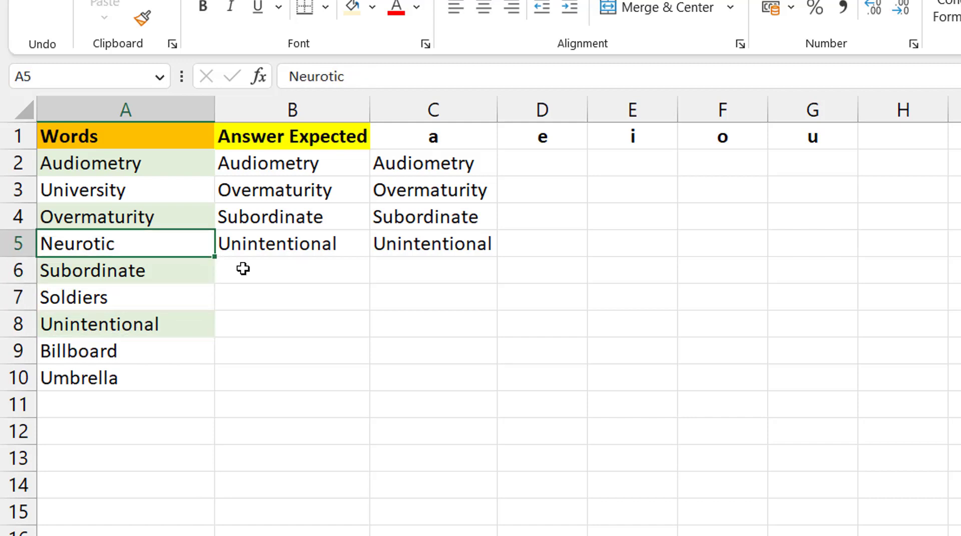
click(460, 166)
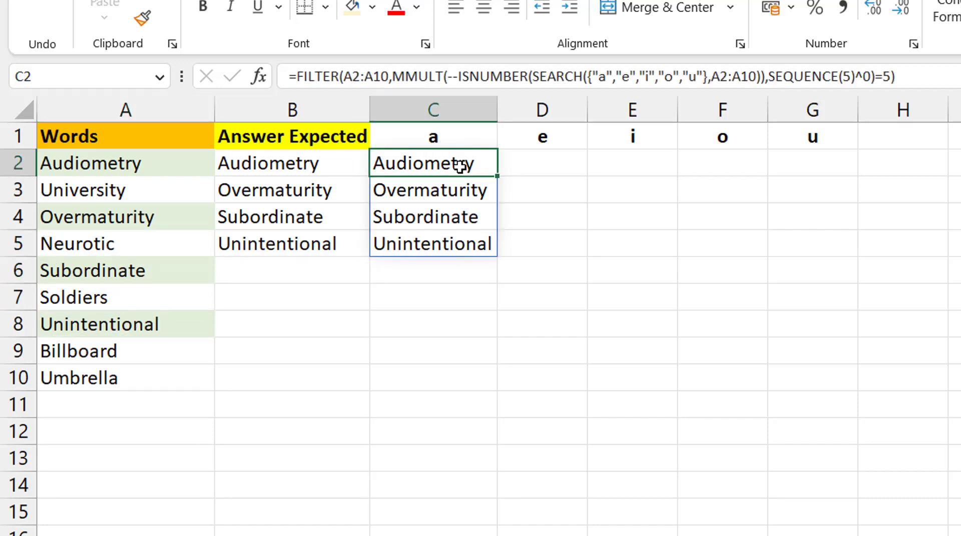